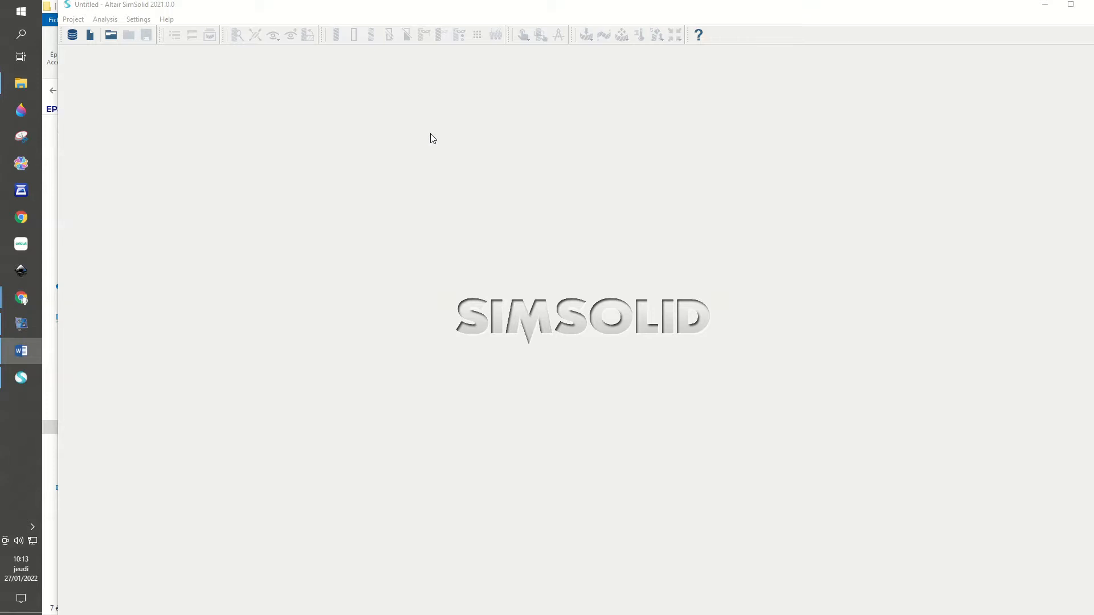
# Import the SOLIDWORKS part "barre acier carrée" from the "Pièces essais diverses" folder as the project geometry.
pyautogui.click(76, 20)
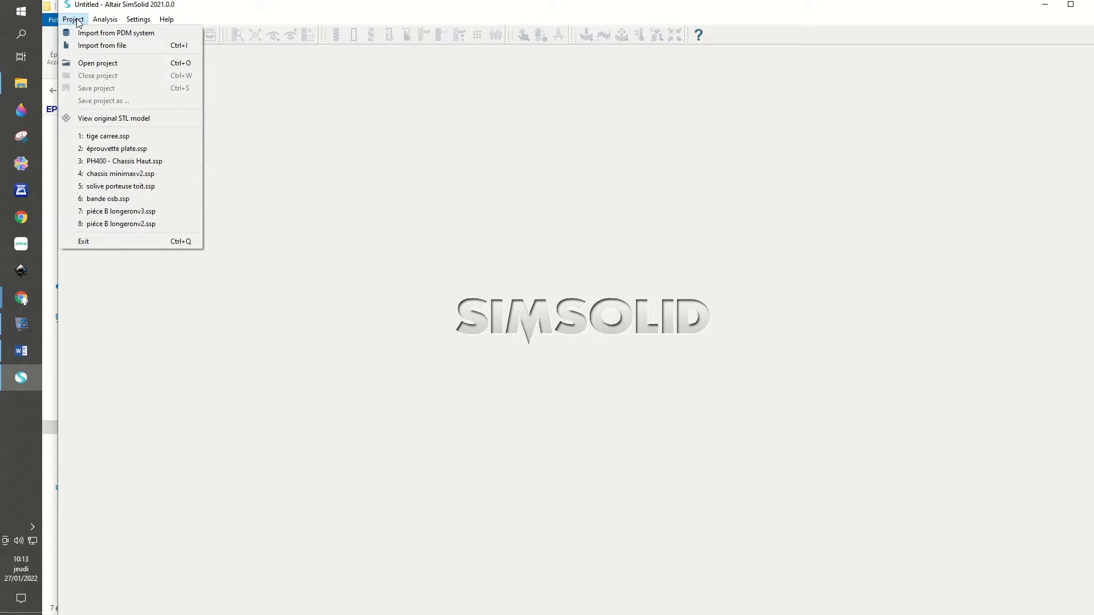
pyautogui.click(93, 46)
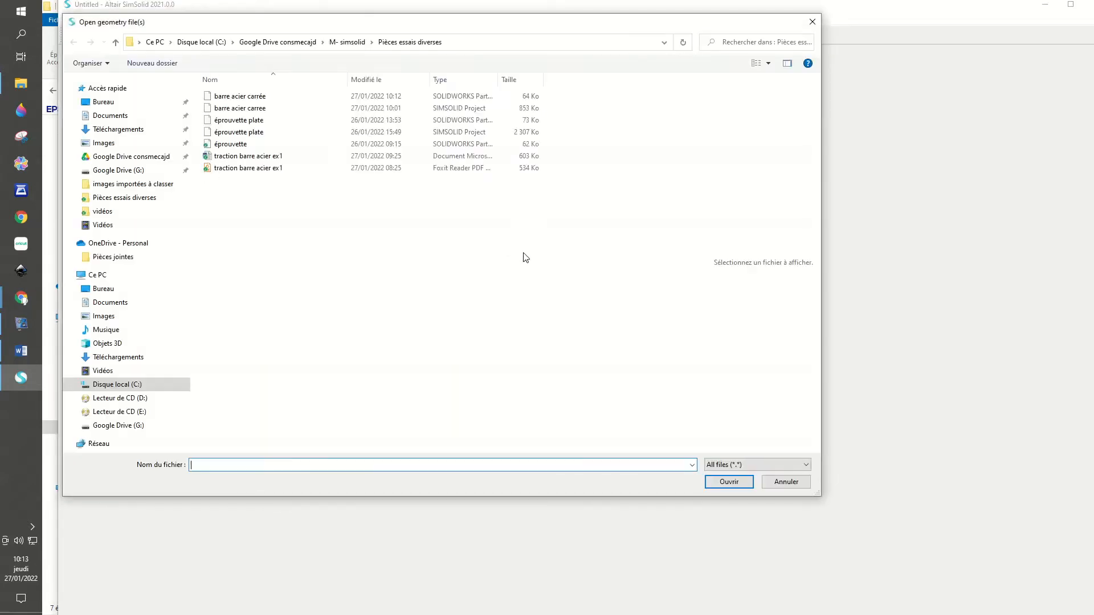
pyautogui.click(231, 96)
pyautogui.click(729, 481)
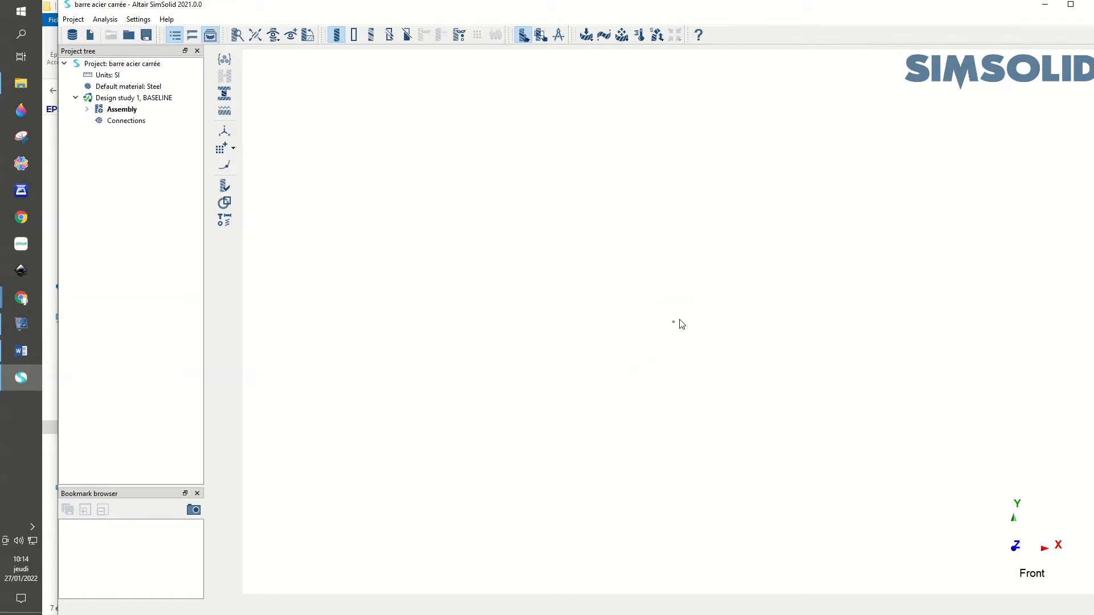
# Examine the imported bar along its full length and review the mechanical properties of the default material Steel.
pyautogui.scroll(5, 676, 325)
pyautogui.moveTo(726, 313); pyautogui.dragTo(721, 349)
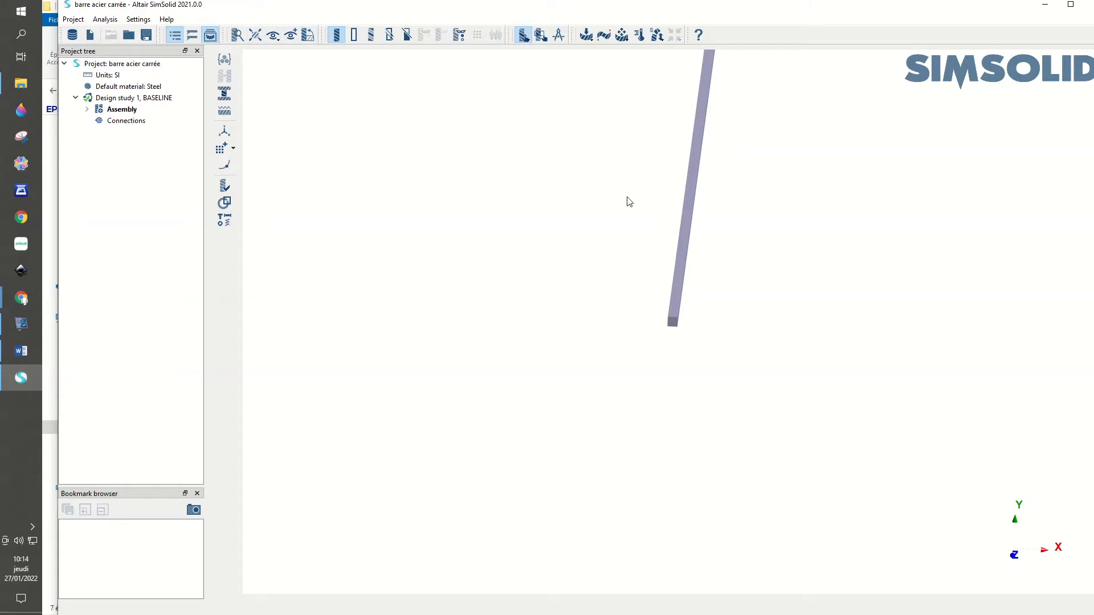
pyautogui.click(255, 37)
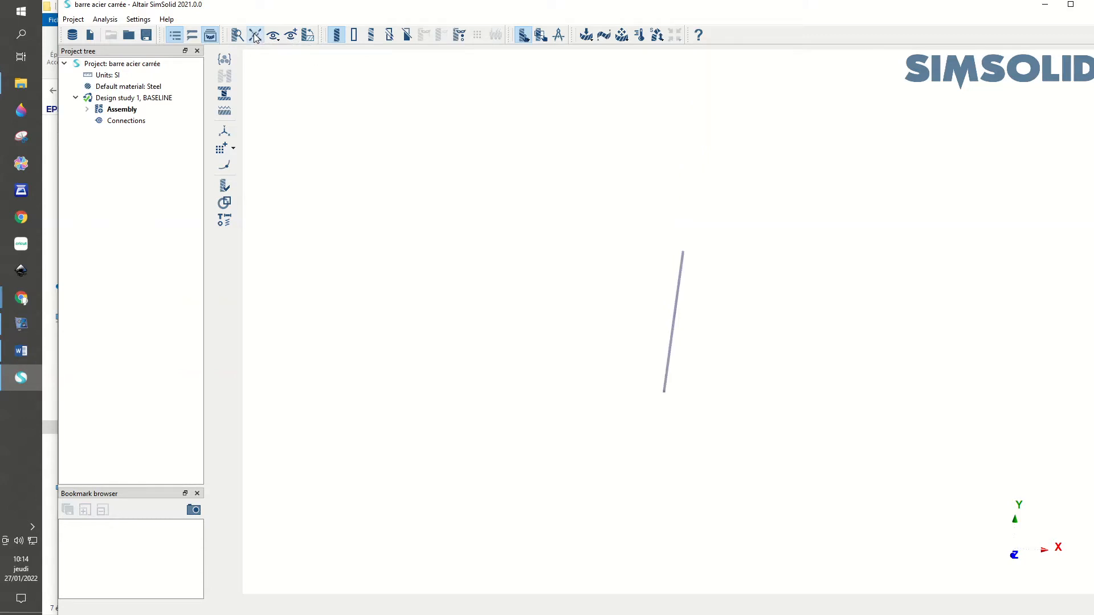
pyautogui.scroll(2, 688, 302)
pyautogui.scroll(1, 690, 301)
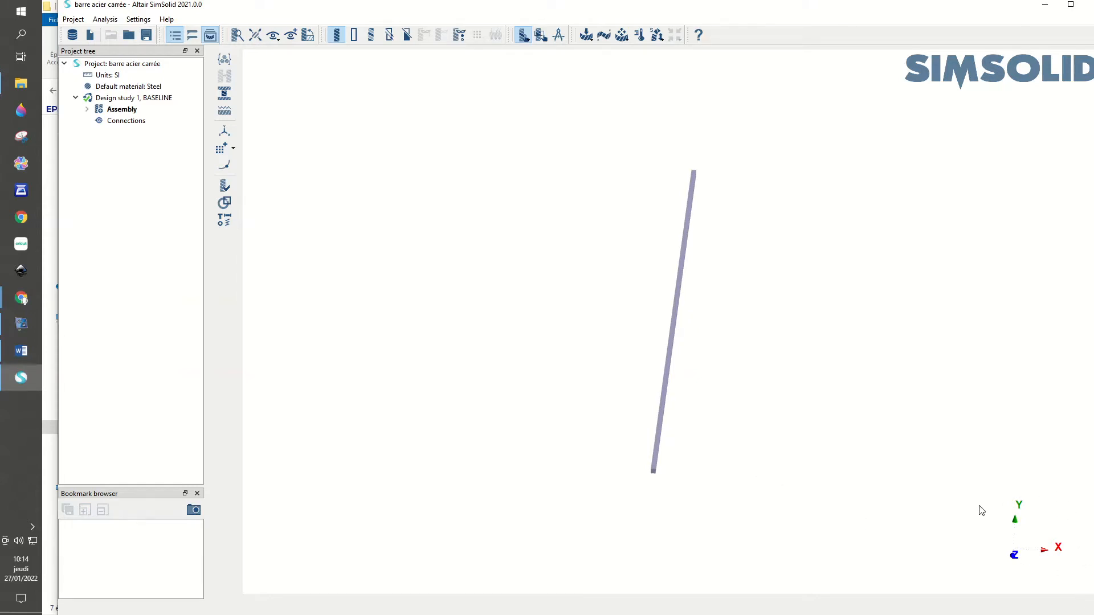
pyautogui.moveTo(980, 508); pyautogui.dragTo(781, 467, button='middle')
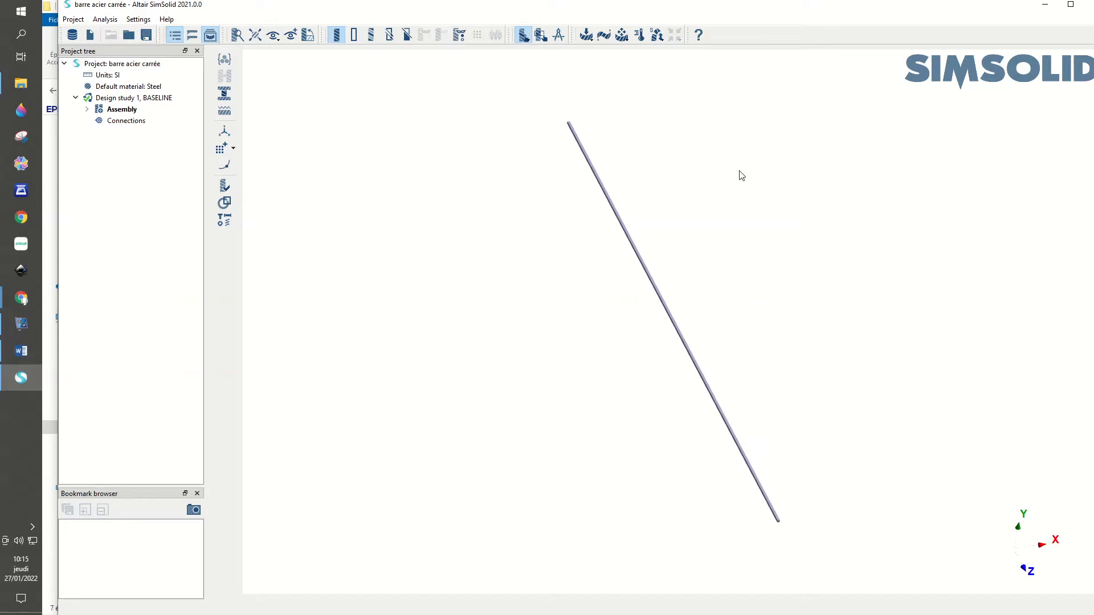
pyautogui.doubleClick(145, 88)
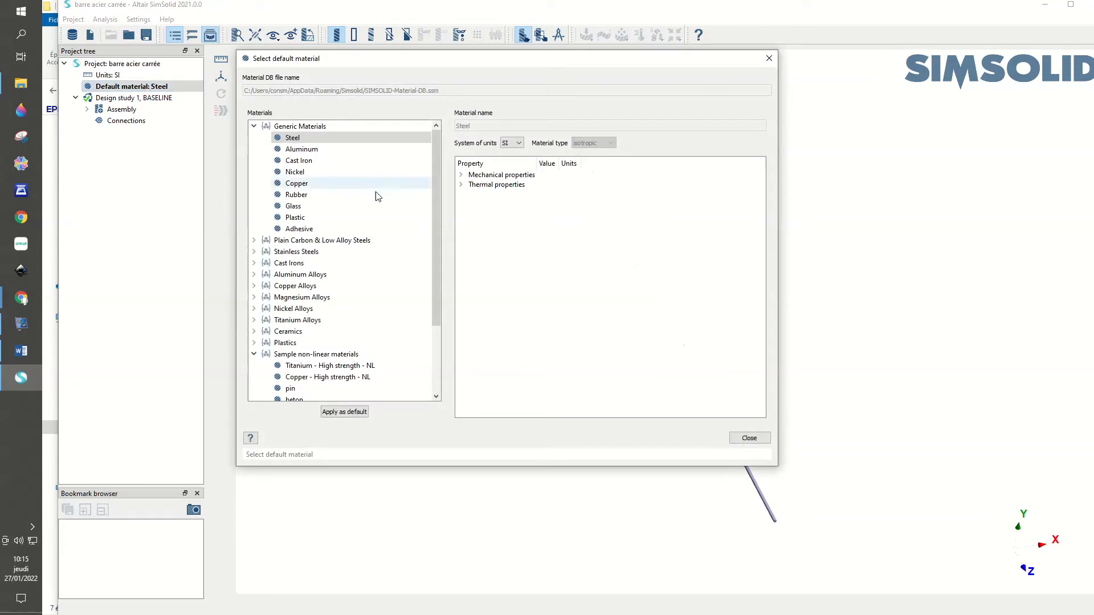
pyautogui.click(461, 175)
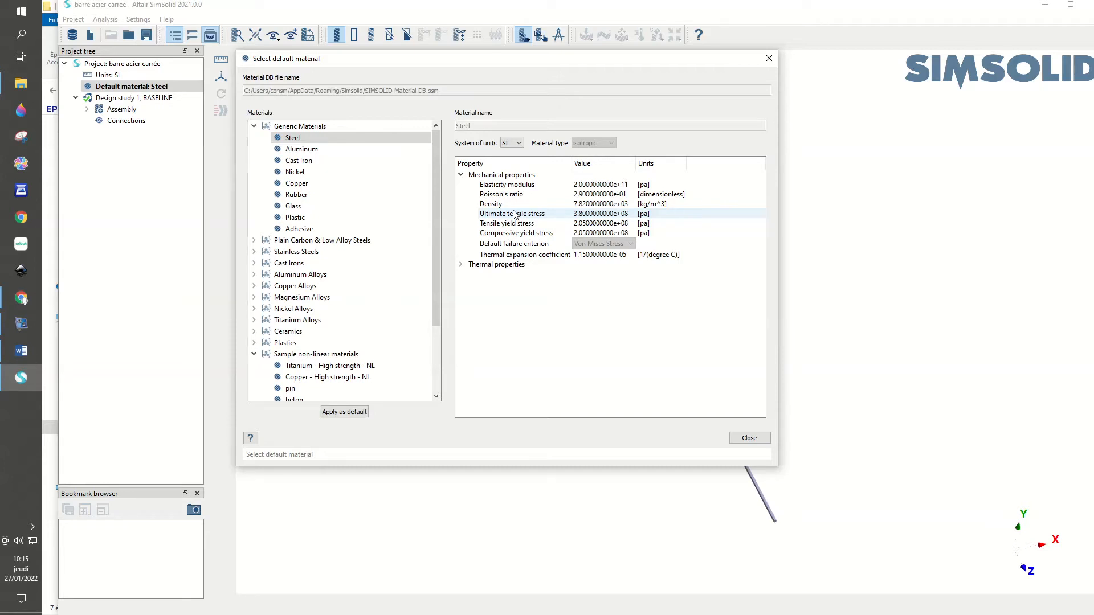
pyautogui.click(461, 175)
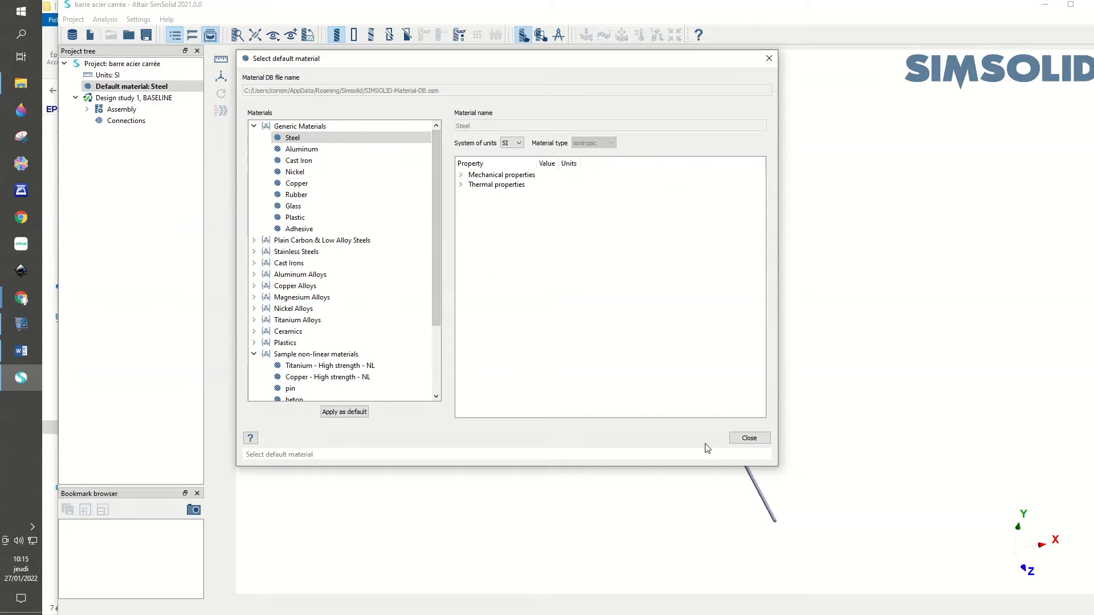
pyautogui.click(750, 438)
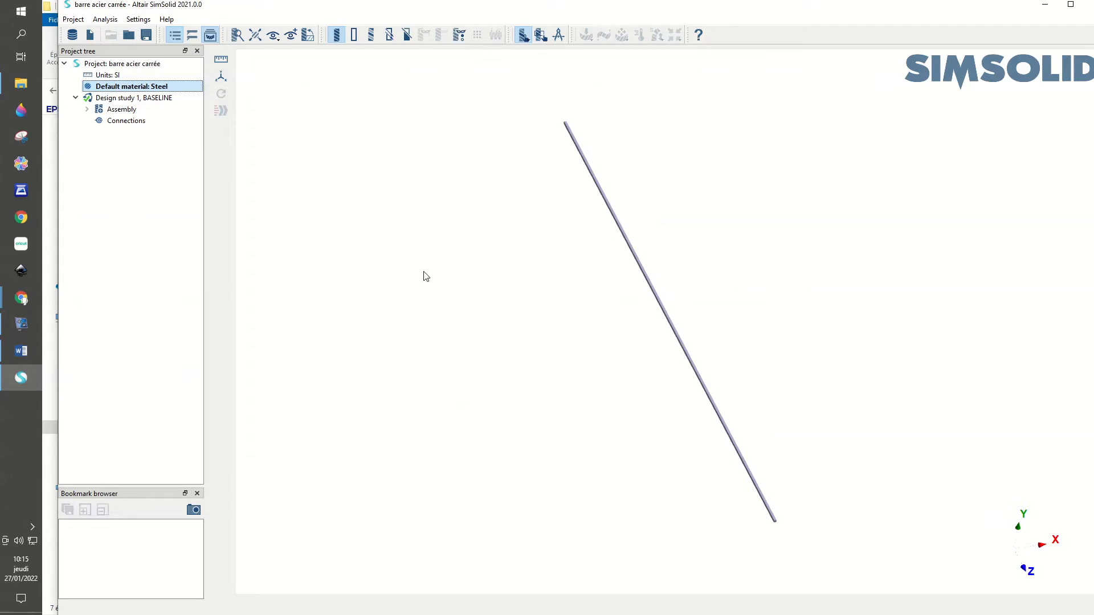
# Add a structural linear analysis to Design study 1.
pyautogui.click(101, 100)
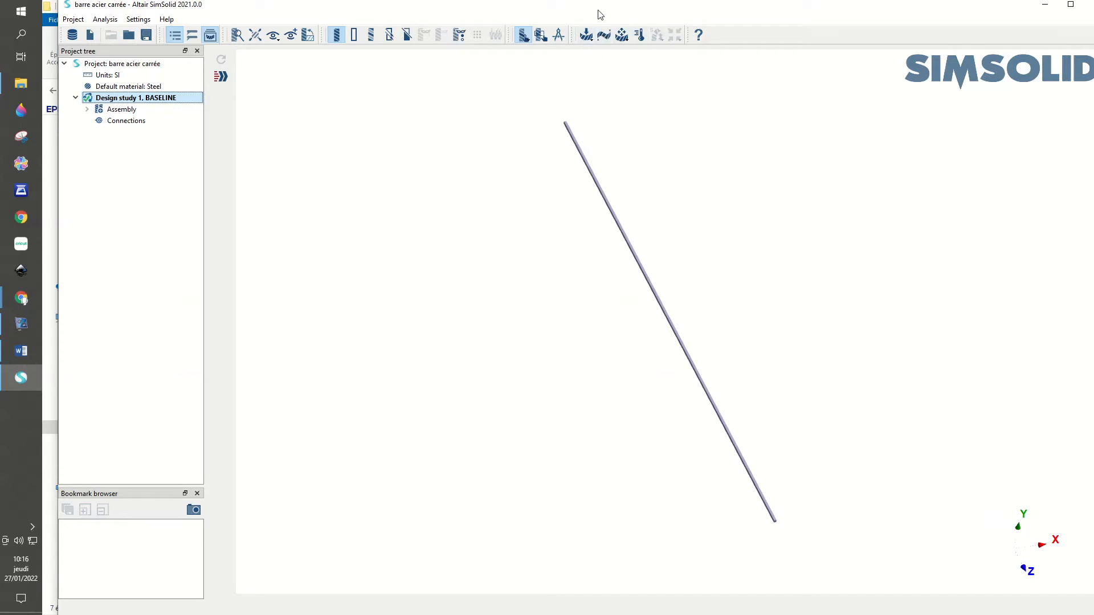
pyautogui.click(592, 43)
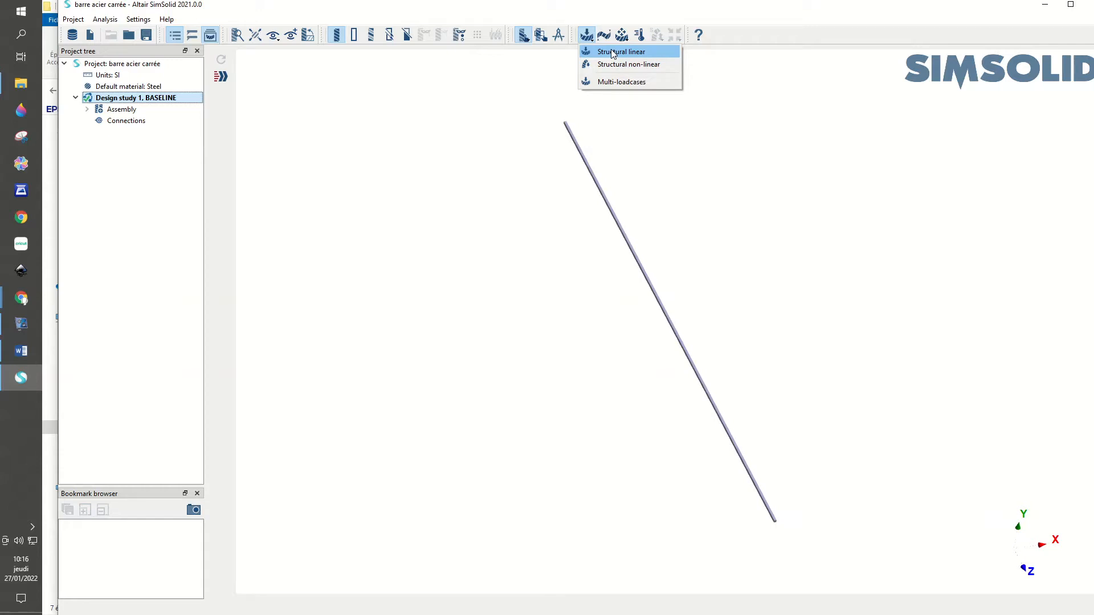
pyautogui.click(613, 53)
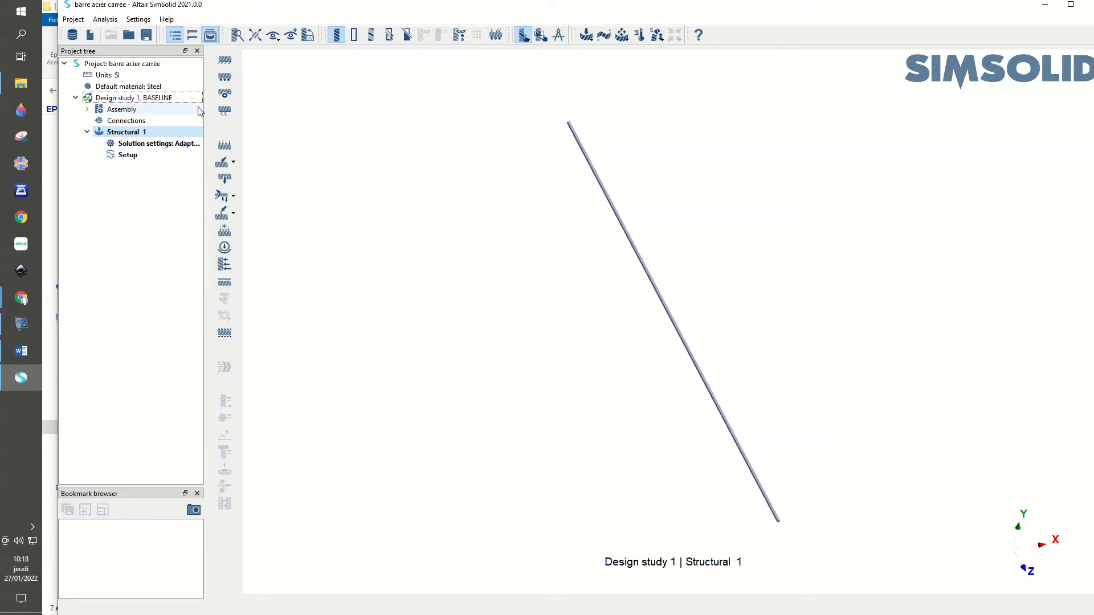
# Apply an immovable constraint to the small square end face of the bar nearest the viewer.
pyautogui.click(225, 60)
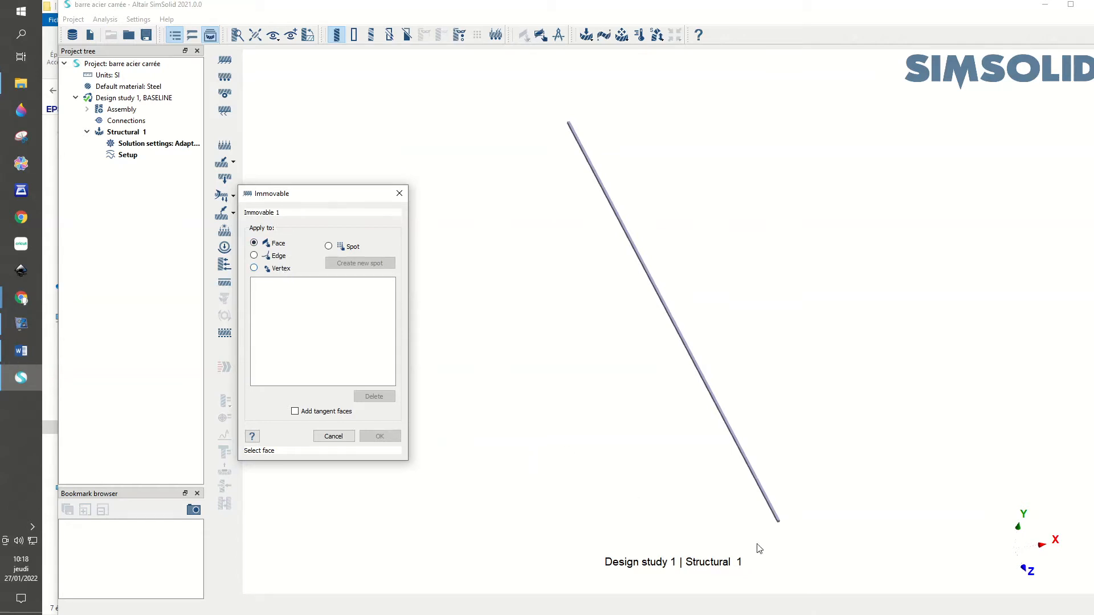
pyautogui.scroll(2, 795, 542)
pyautogui.scroll(-3, 804, 538)
pyautogui.scroll(2, 787, 507)
pyautogui.moveTo(820, 543); pyautogui.dragTo(776, 485)
pyautogui.moveTo(806, 535); pyautogui.dragTo(743, 503)
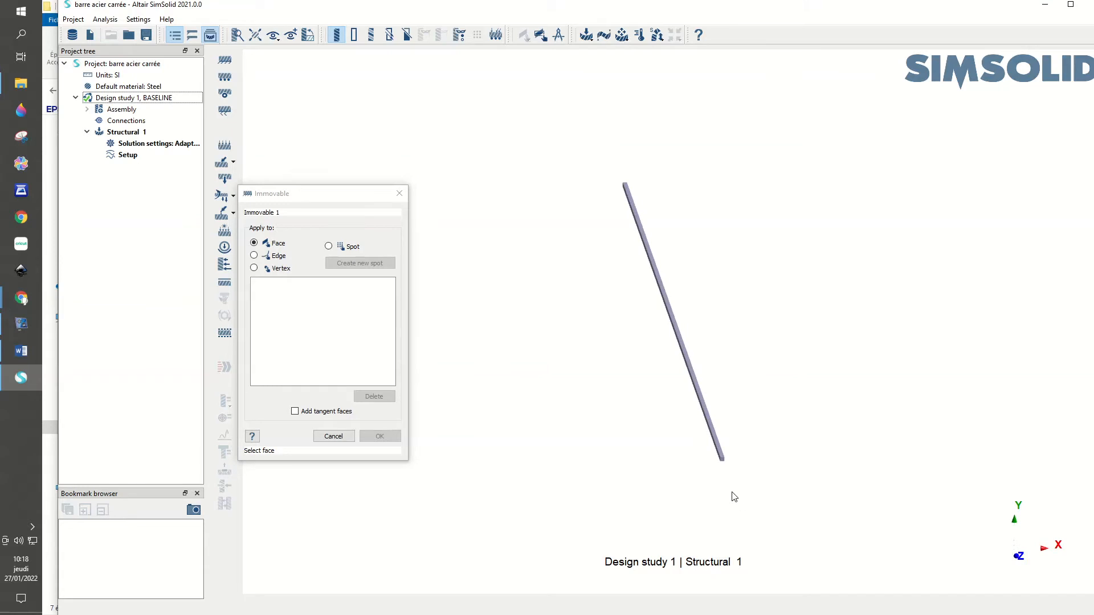
pyautogui.scroll(1, 732, 482)
pyautogui.click(311, 292)
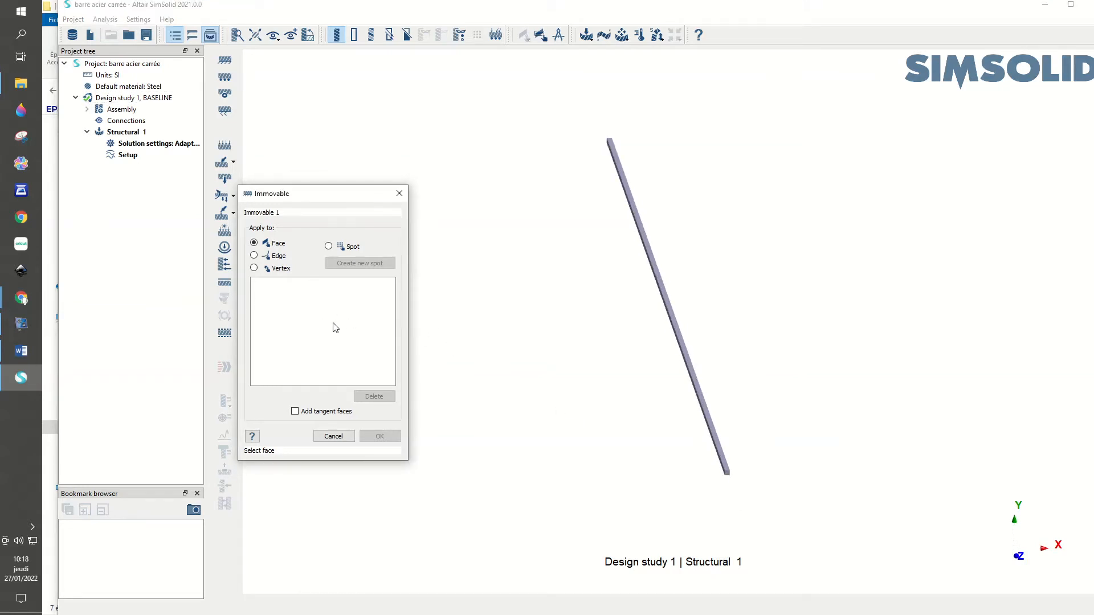
pyautogui.click(727, 475)
pyautogui.scroll(5, 727, 475)
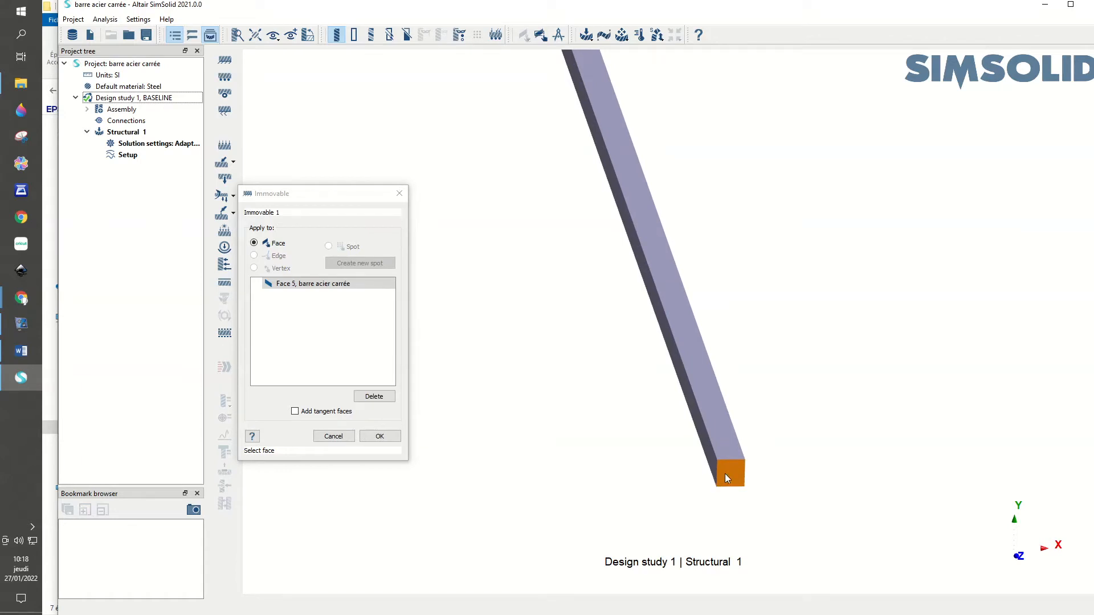
pyautogui.click(380, 437)
# Edit Immovable 1 so that it applies to the bar's long upper face instead of the square end face.
pyautogui.scroll(5, 753, 478)
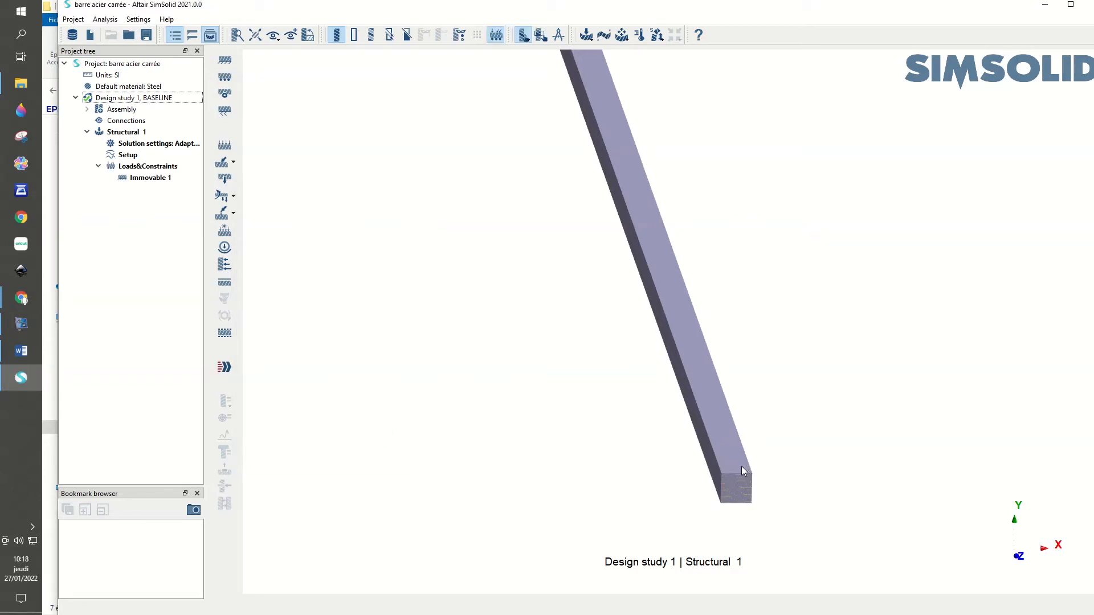
pyautogui.scroll(1, 748, 491)
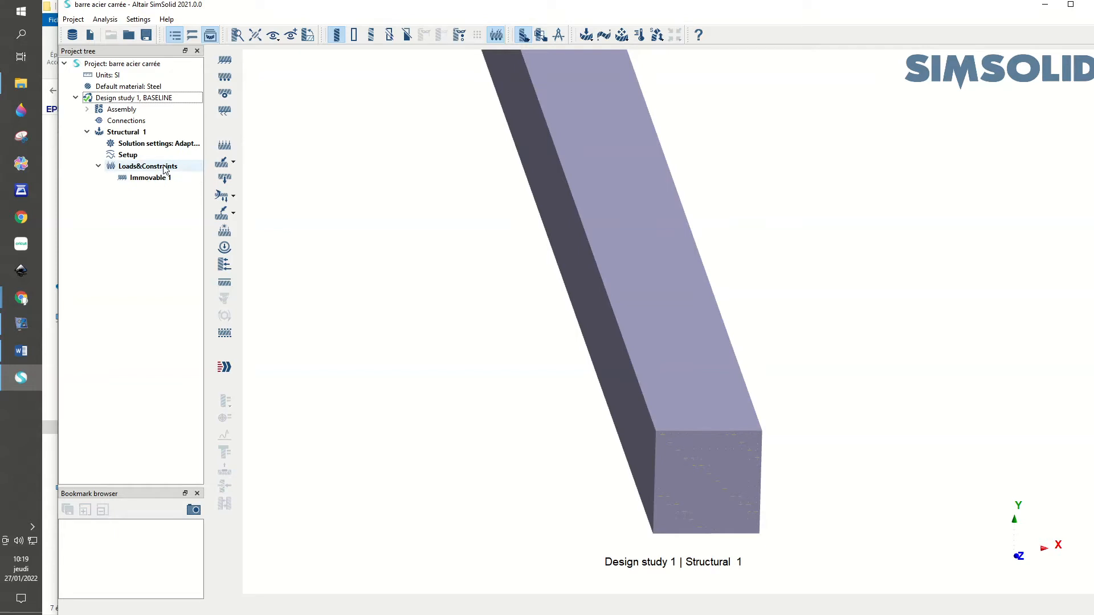
pyautogui.click(150, 179)
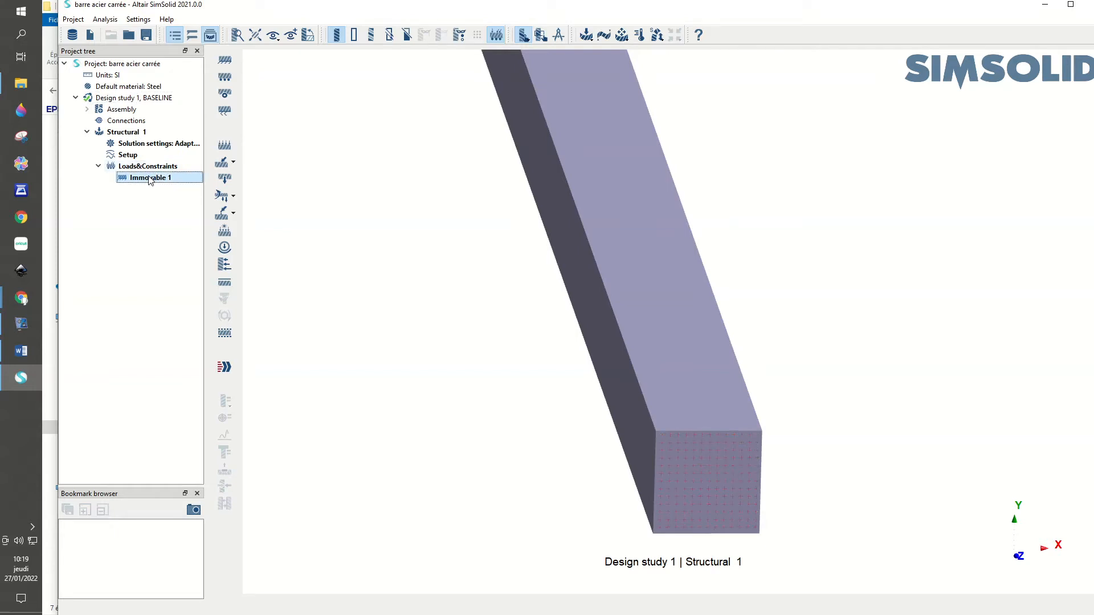
pyautogui.rightClick(149, 178)
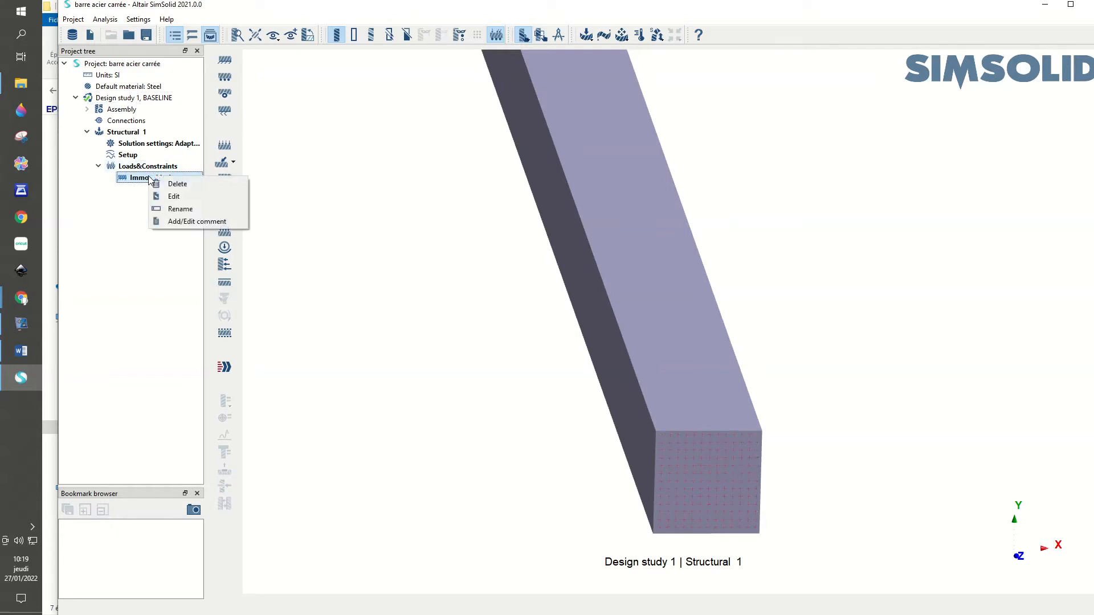
pyautogui.click(174, 196)
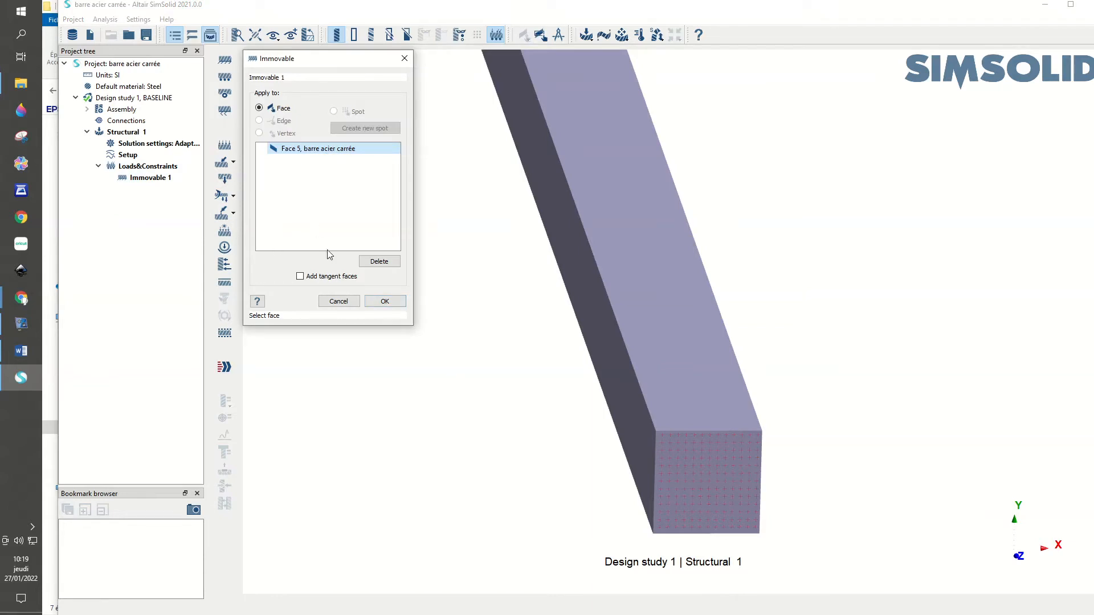
pyautogui.click(306, 151)
pyautogui.click(382, 262)
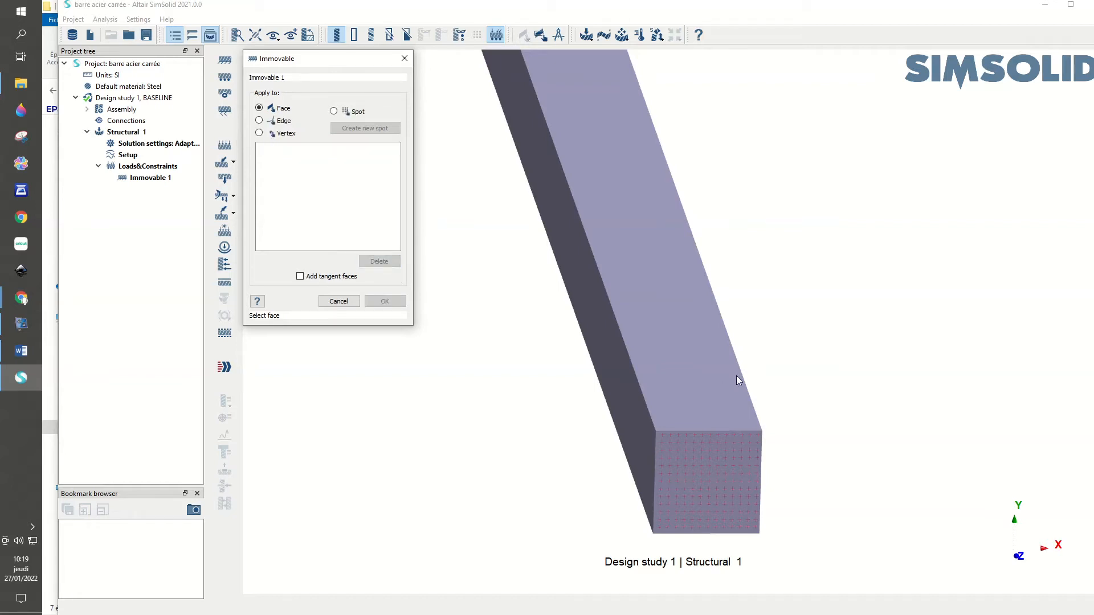
pyautogui.click(685, 343)
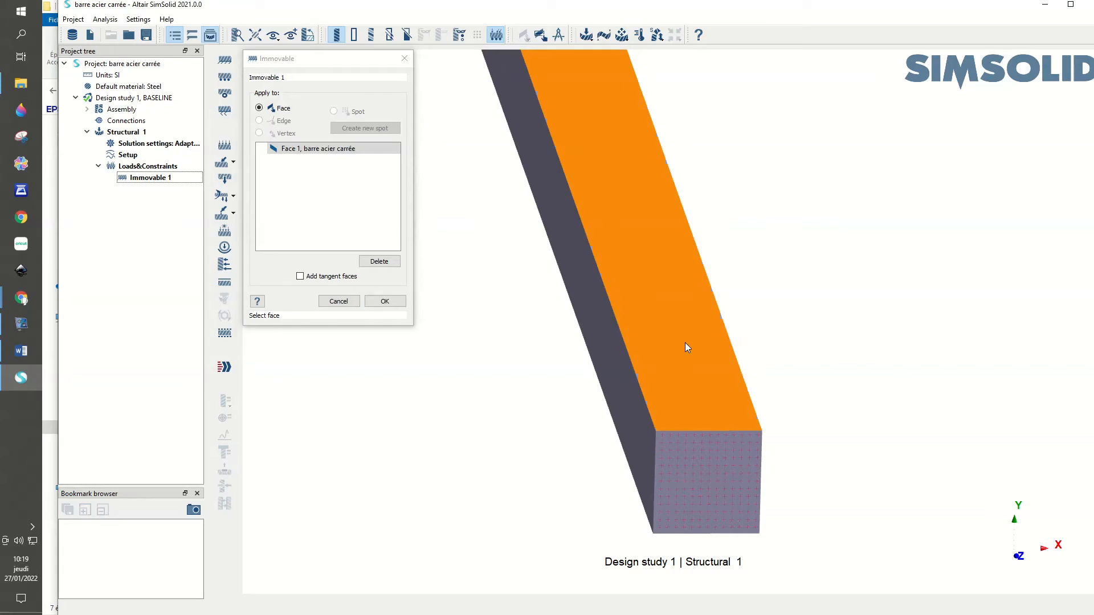
pyautogui.click(393, 302)
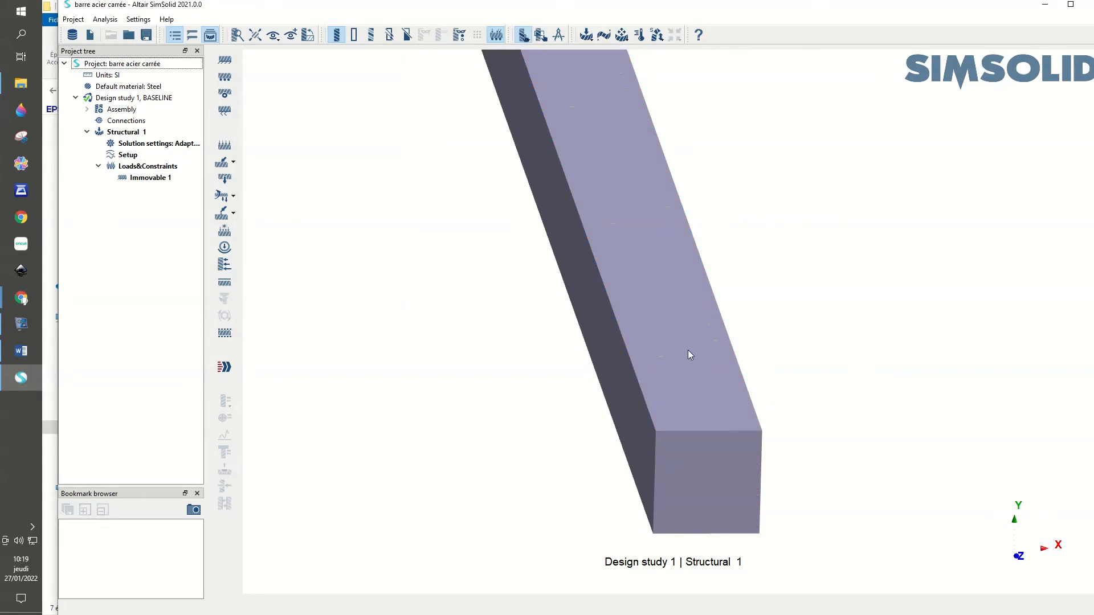
# Edit Immovable 1 again, removing the long face and assigning the square end face.
pyautogui.click(151, 179)
pyautogui.rightClick(154, 180)
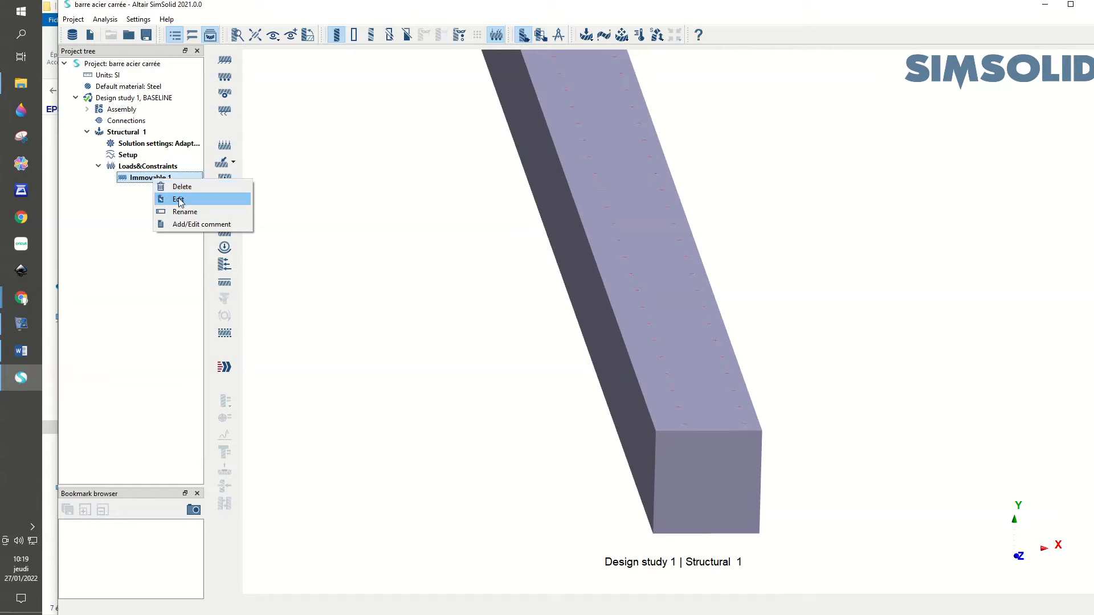
pyautogui.click(178, 200)
pyautogui.click(293, 150)
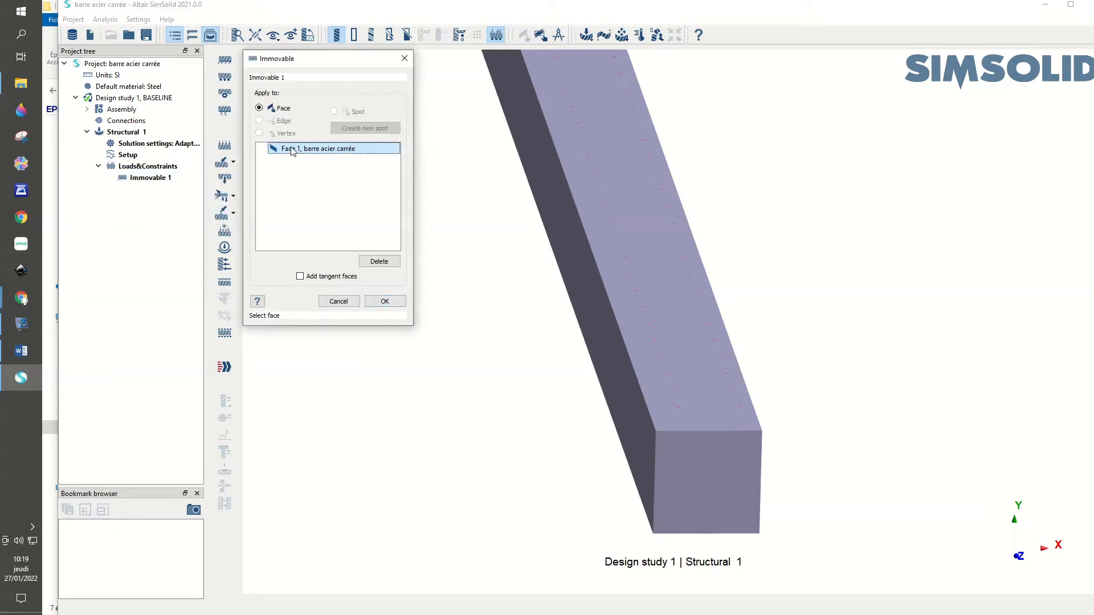
pyautogui.click(379, 261)
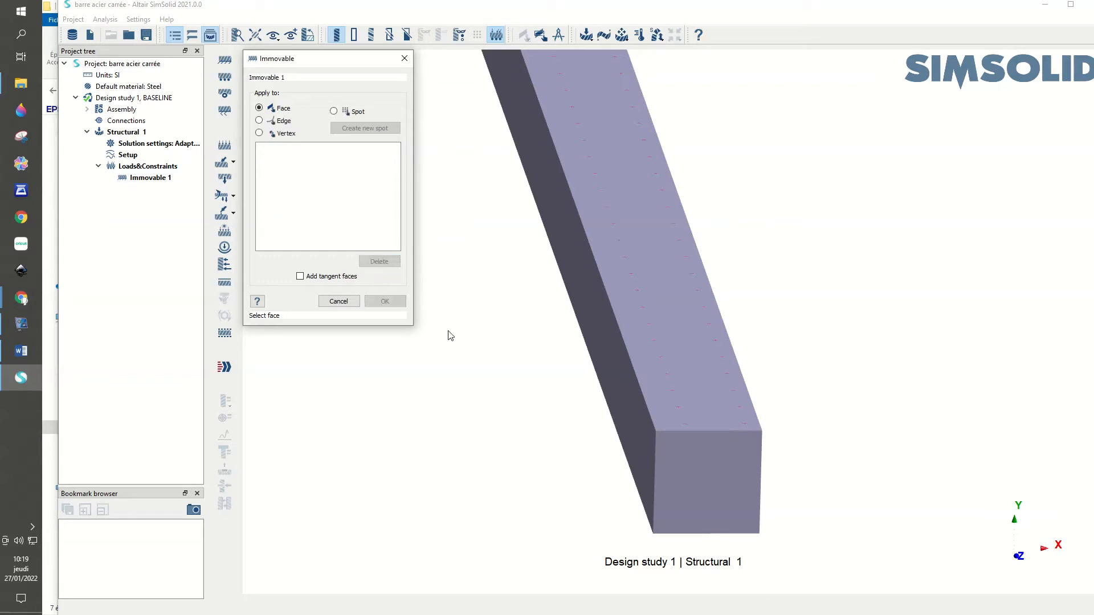
pyautogui.click(691, 466)
pyautogui.click(385, 301)
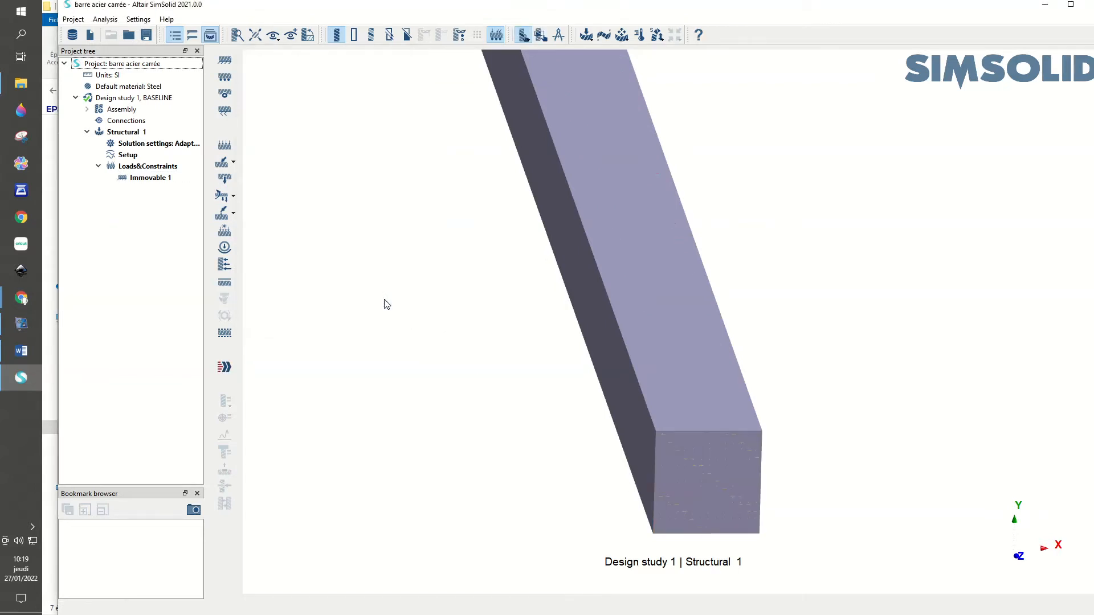
# Start a force/displacement load on the square end face at the bar's free end, with newtons as the force unit.
pyautogui.scroll(-3, 712, 313)
pyautogui.scroll(-6, 686, 286)
pyautogui.moveTo(642, 208); pyautogui.dragTo(568, 238)
pyautogui.scroll(5, 513, 188)
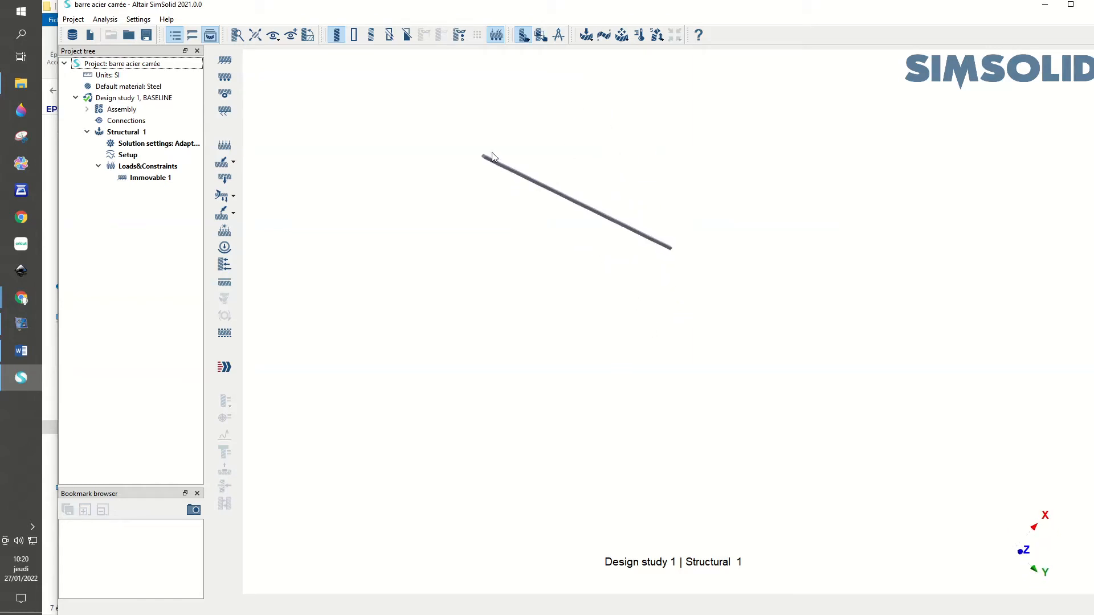
pyautogui.moveTo(439, 117); pyautogui.dragTo(452, 154)
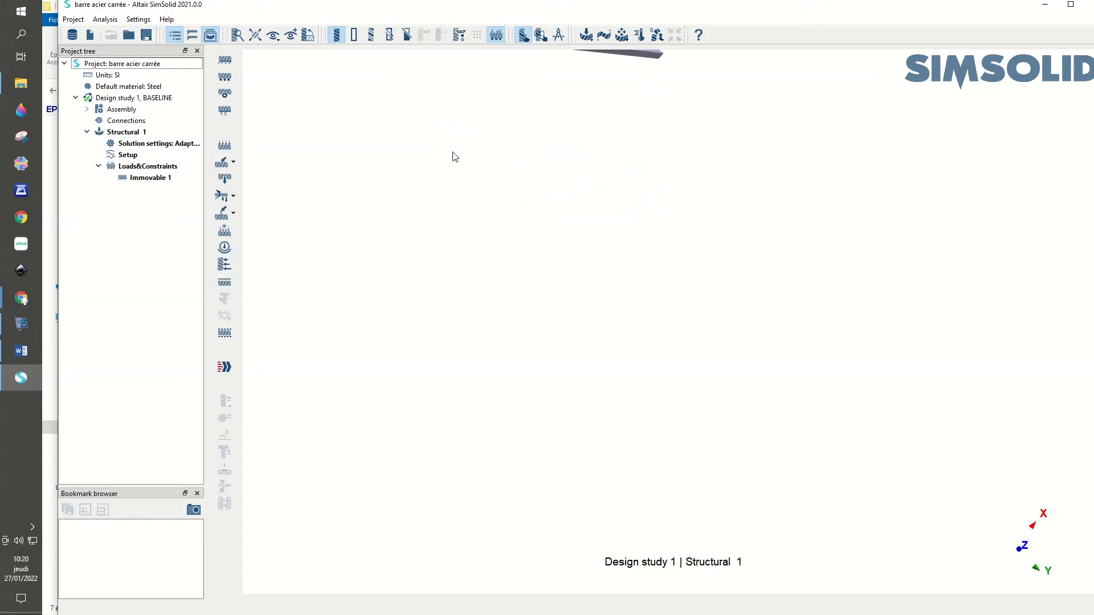
pyautogui.click(255, 35)
pyautogui.scroll(5, 599, 313)
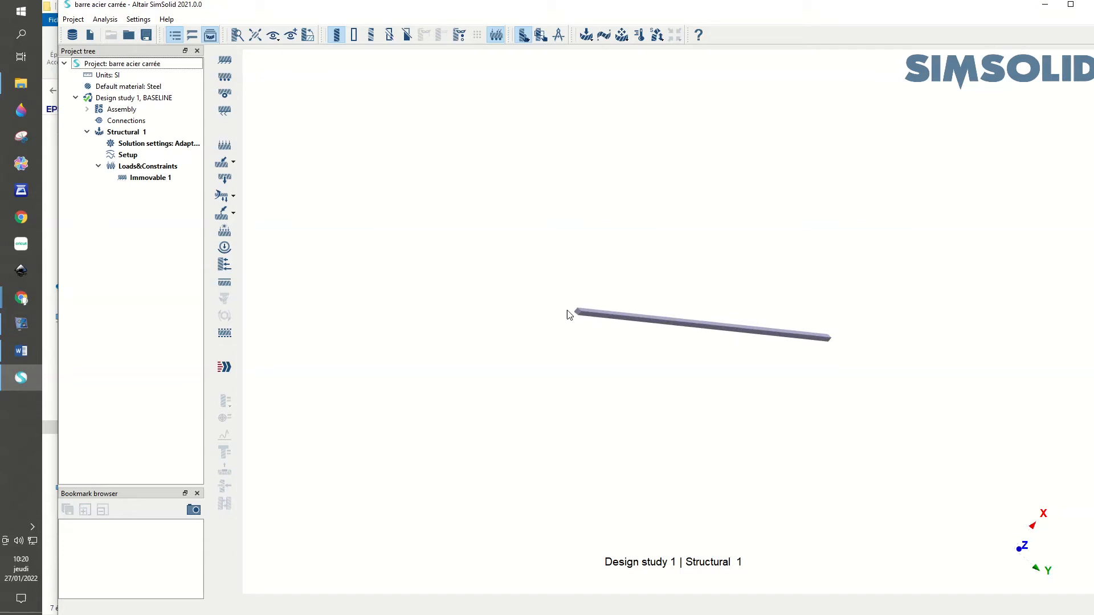
pyautogui.scroll(3, 564, 319)
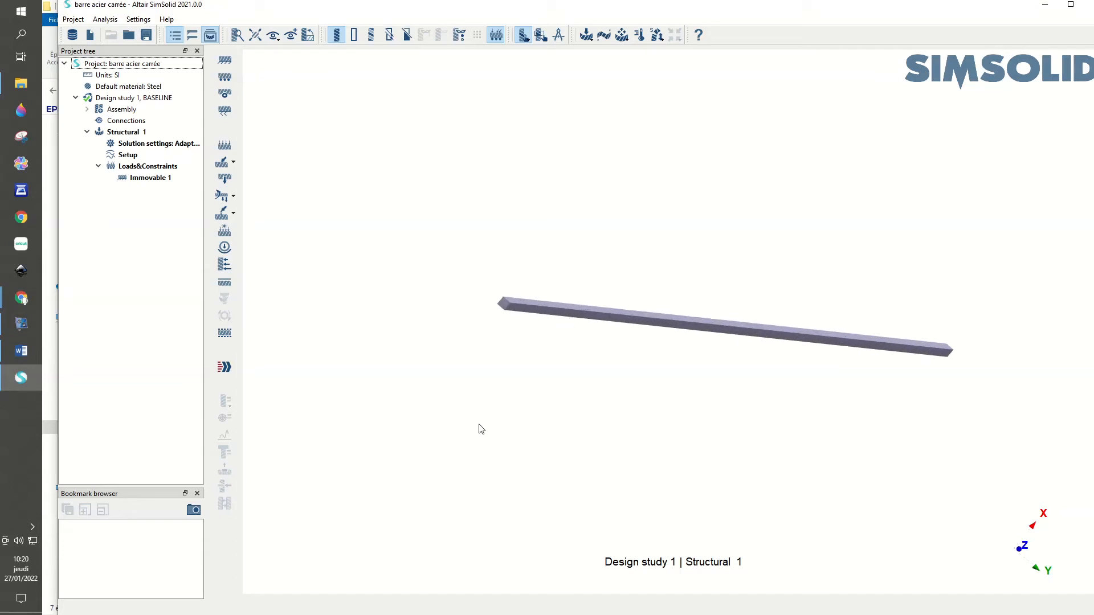
pyautogui.click(226, 162)
pyautogui.click(288, 165)
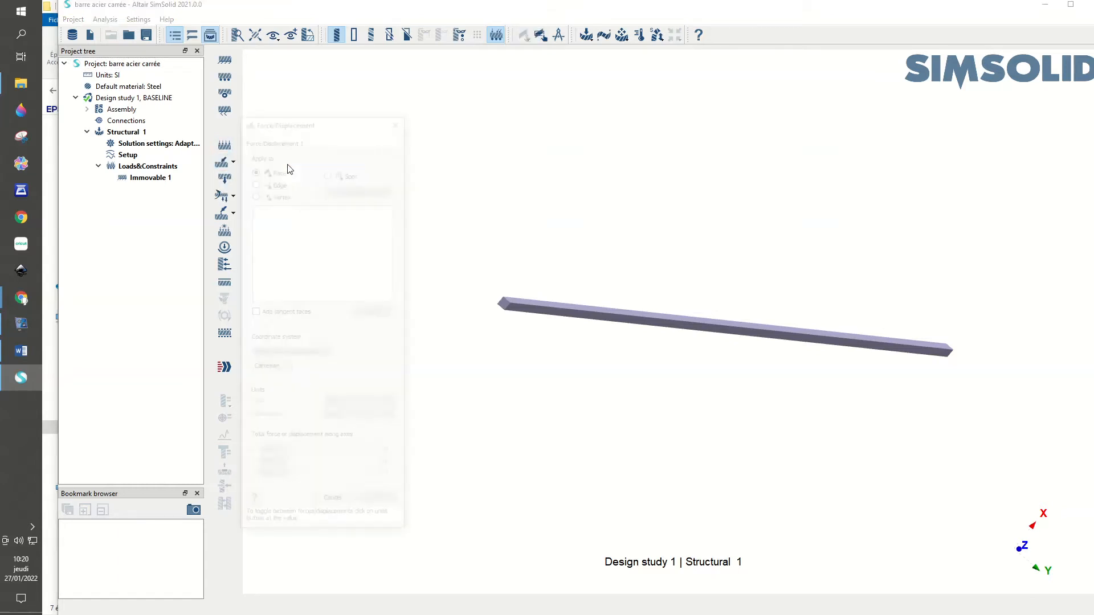
pyautogui.click(503, 309)
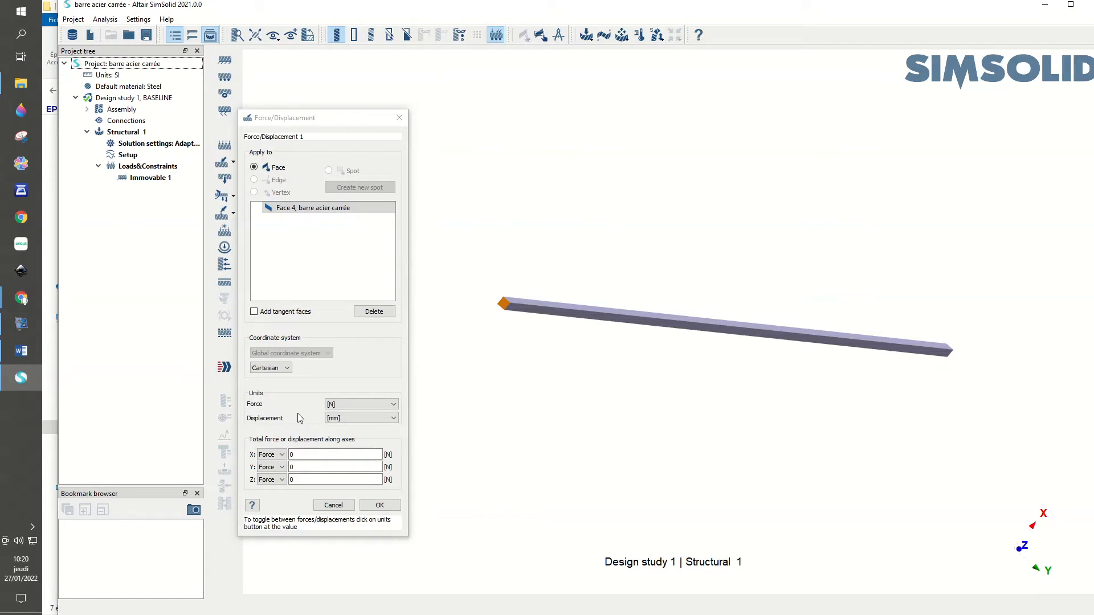
pyautogui.click(348, 406)
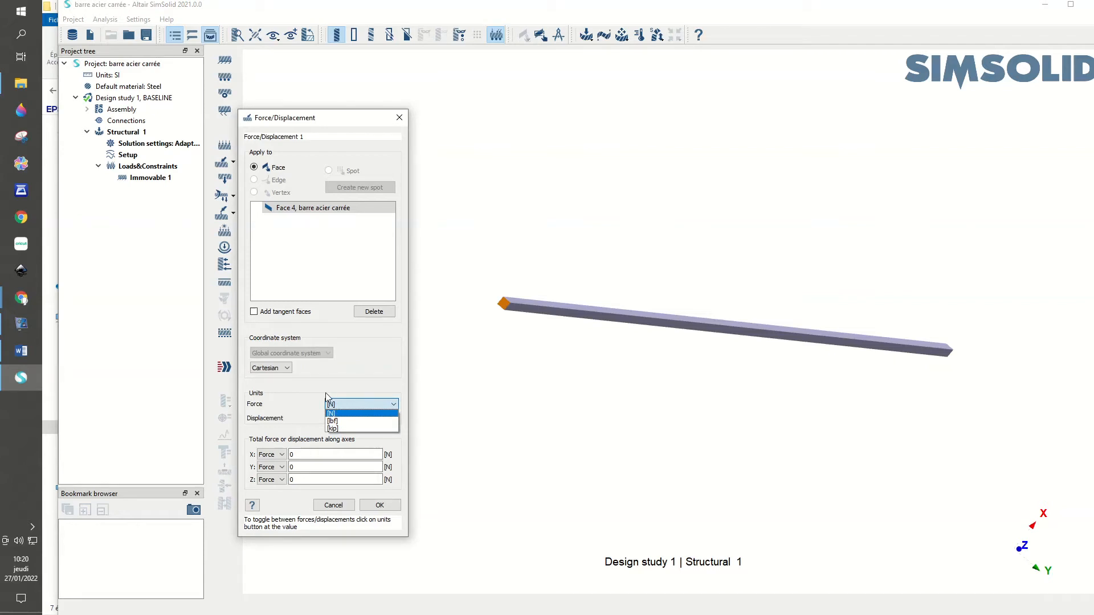
pyautogui.click(333, 406)
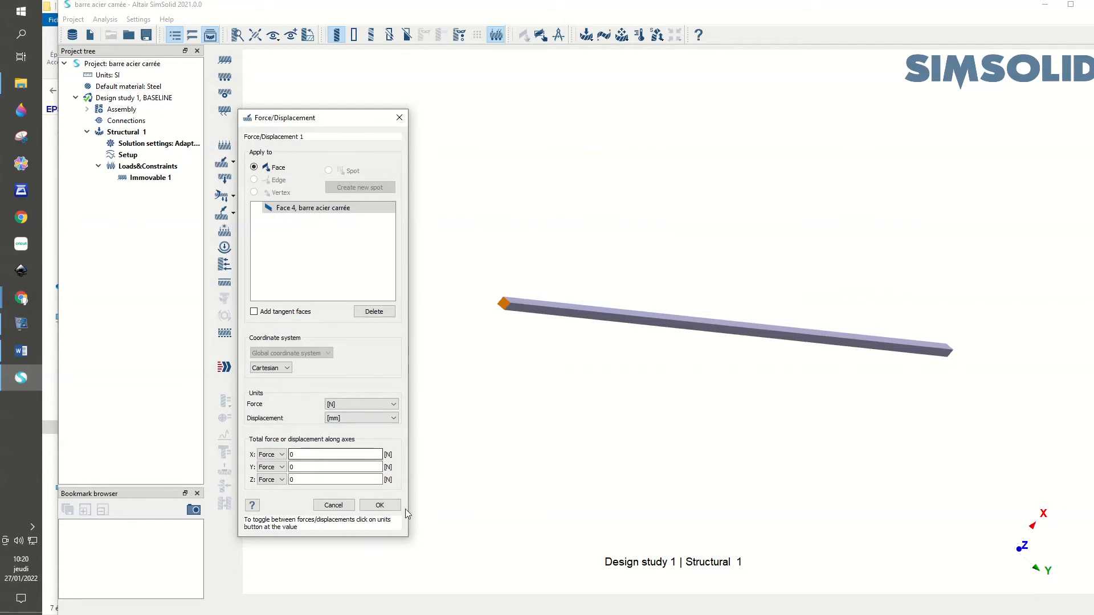
# Set the total force along Z to -21360 N and create the load on the bar's end face.
pyautogui.moveTo(794, 477); pyautogui.dragTo(587, 337)
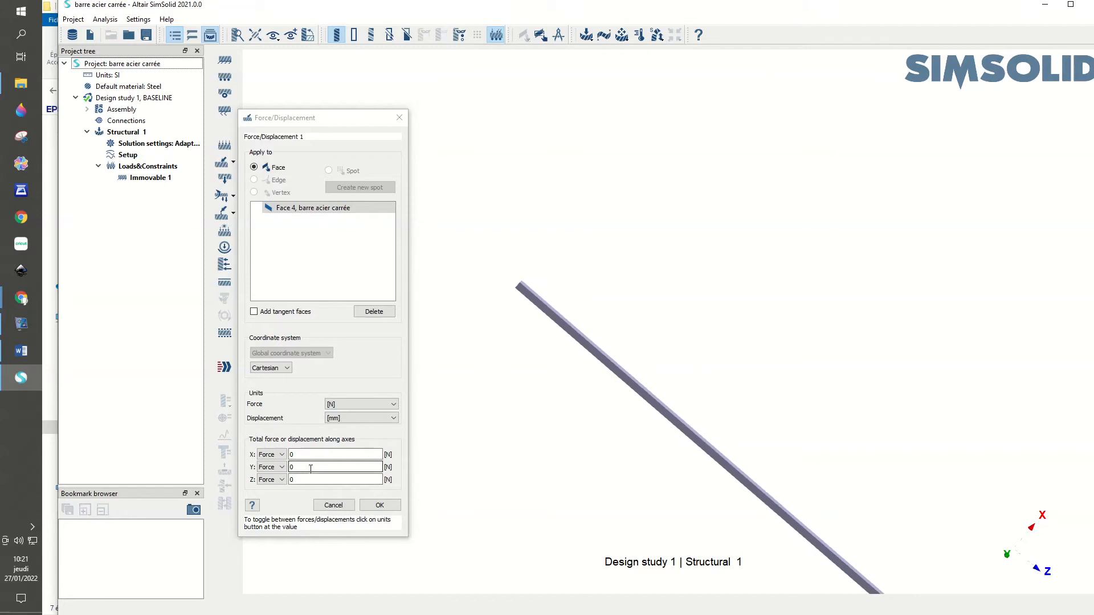
pyautogui.doubleClick(291, 480)
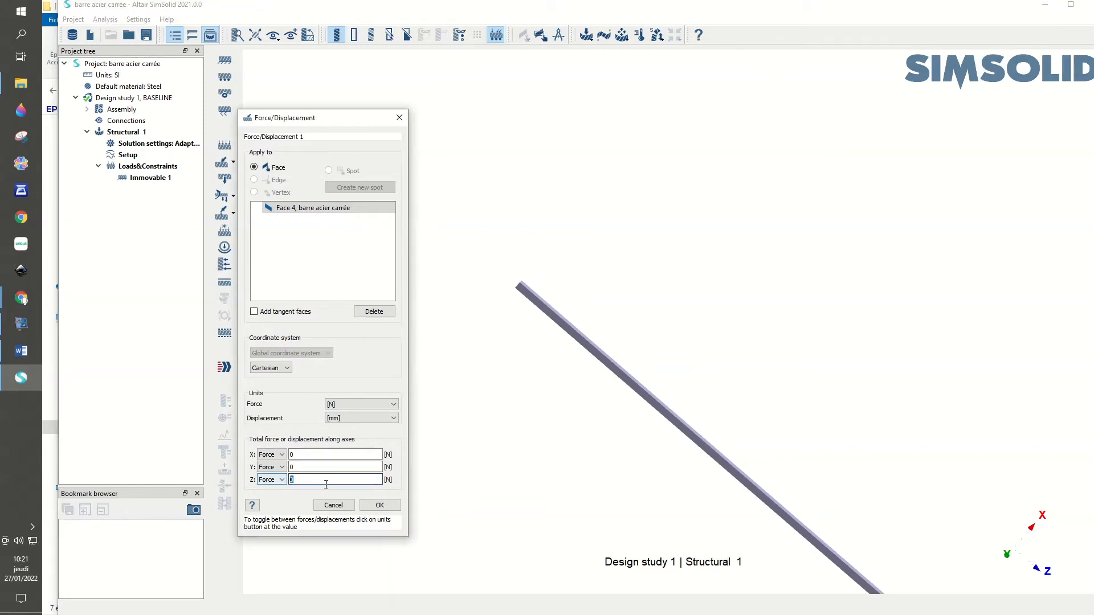
pyautogui.write('-21360')
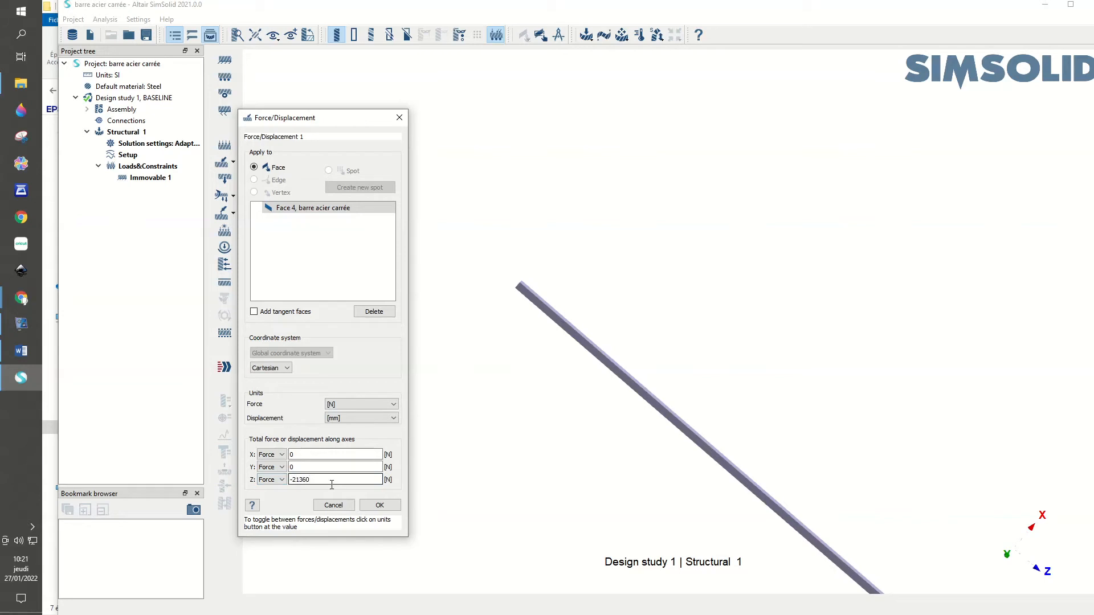
pyautogui.click(380, 507)
# Examine the direction of the force arrows at the bar's loaded end and inspect the whole bar.
pyautogui.scroll(1, 508, 281)
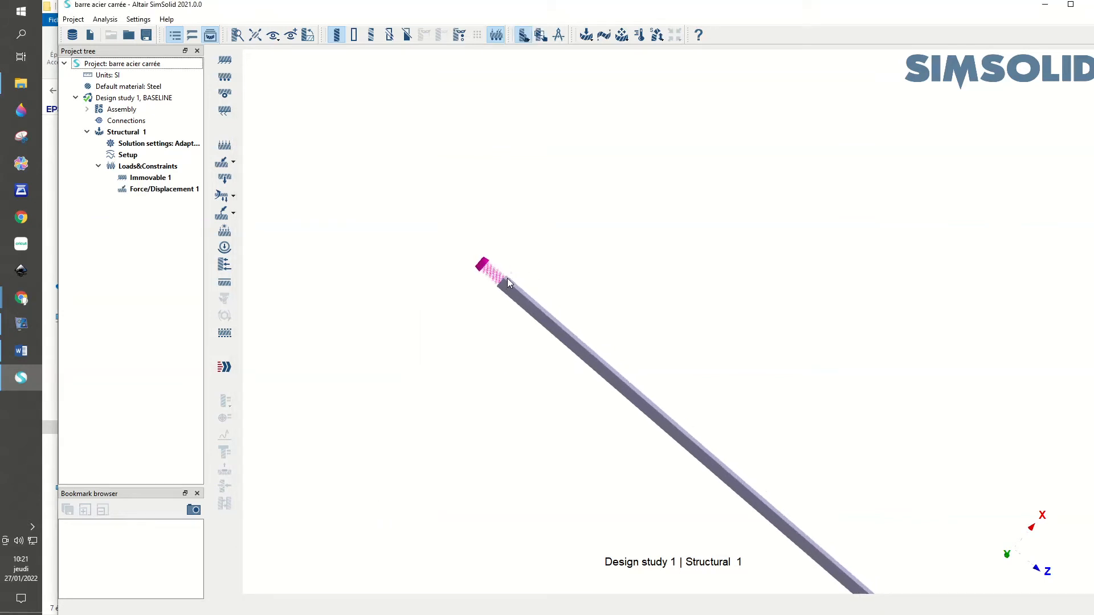
pyautogui.scroll(1, 502, 284)
pyautogui.scroll(1, 338, 237)
pyautogui.scroll(-2, 275, 249)
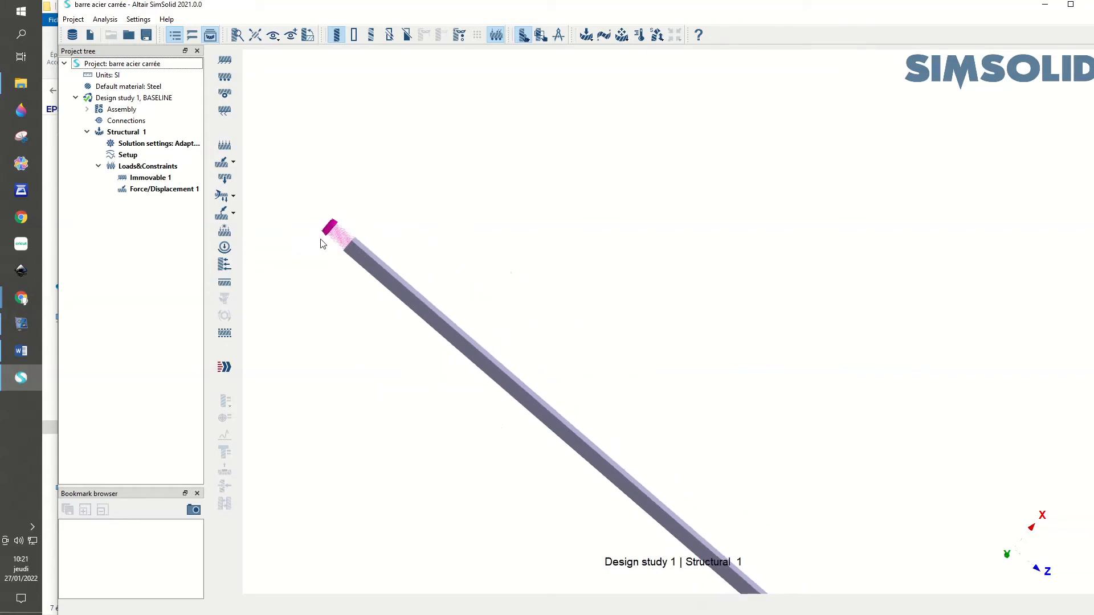
pyautogui.click(258, 38)
pyautogui.scroll(2, 436, 112)
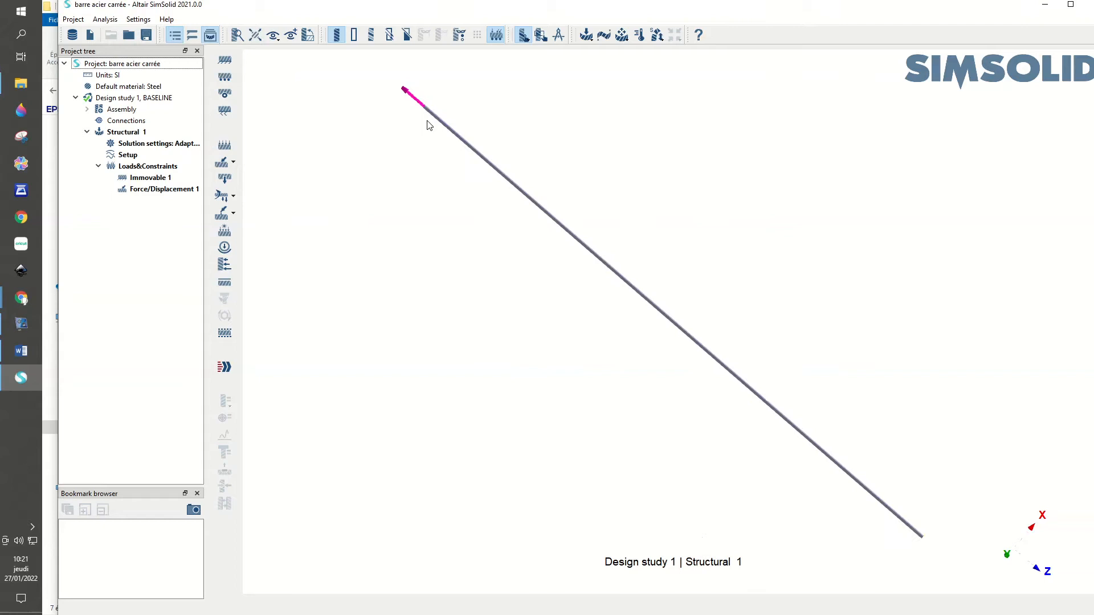
pyautogui.moveTo(428, 121); pyautogui.dragTo(441, 197)
pyautogui.scroll(2, 327, 193)
pyautogui.moveTo(317, 179); pyautogui.dragTo(390, 183)
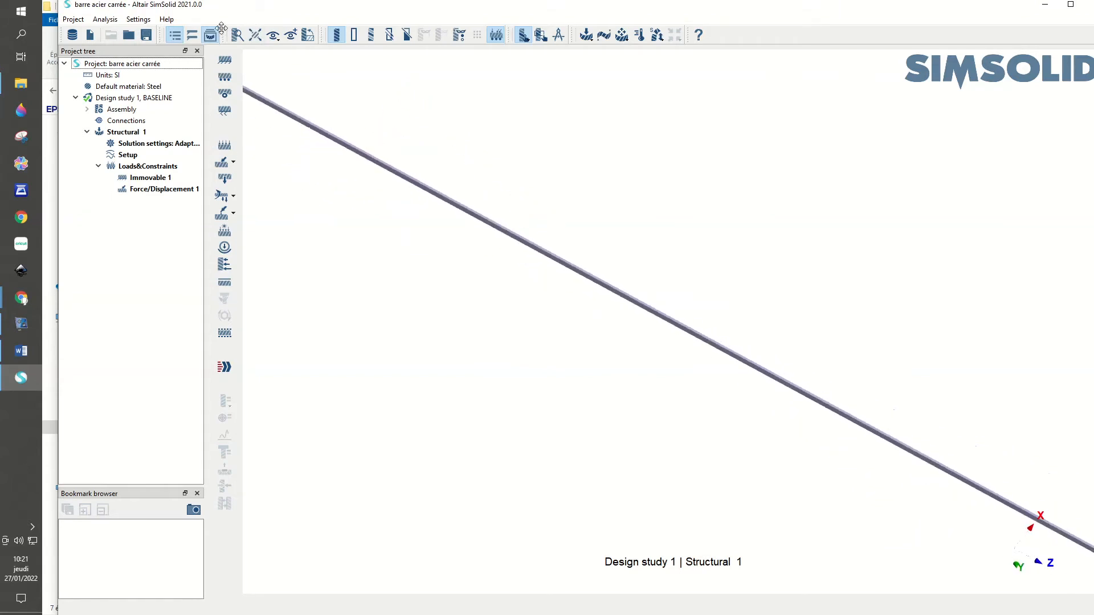
pyautogui.click(268, 39)
pyautogui.scroll(2, 399, 176)
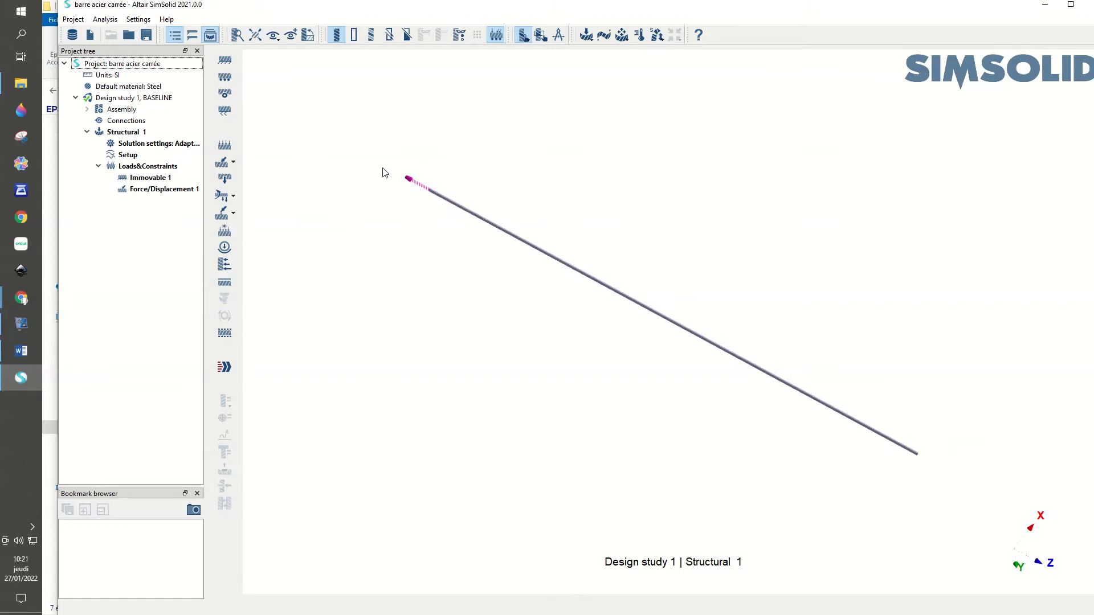
pyautogui.scroll(1, 356, 154)
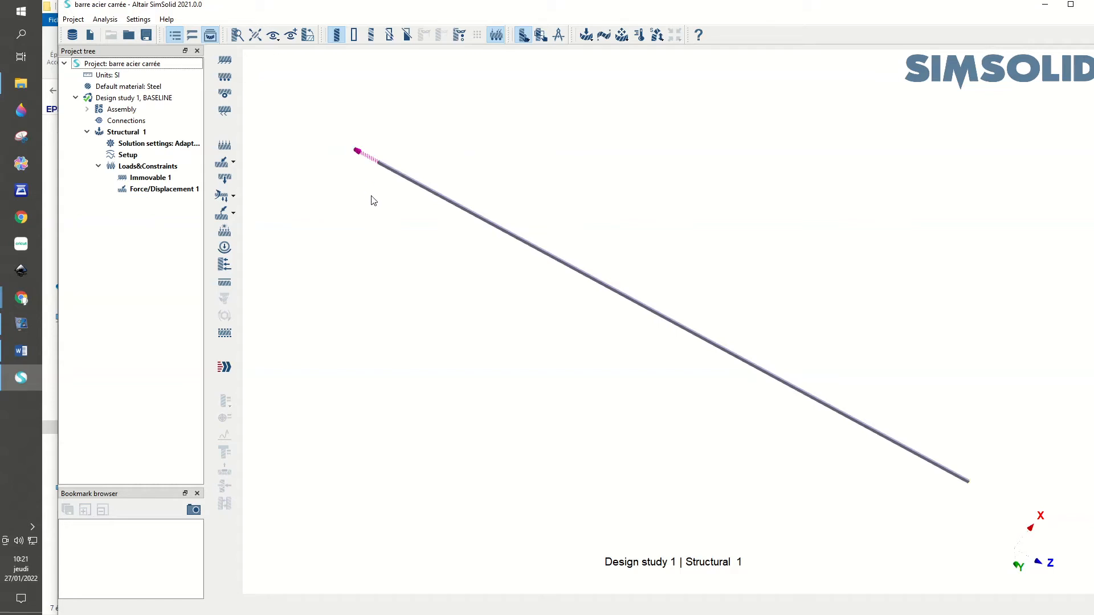
# Solve the structural analysis with the default material assigned to the unassigned parts, and plot the Von Mises stress.
pyautogui.click(224, 369)
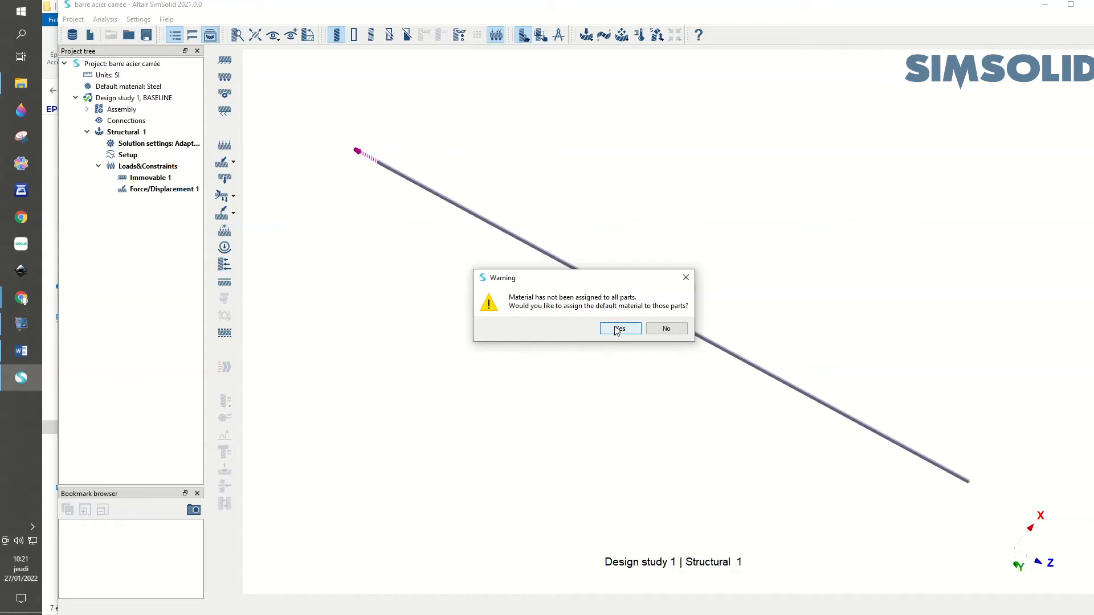
pyautogui.click(619, 329)
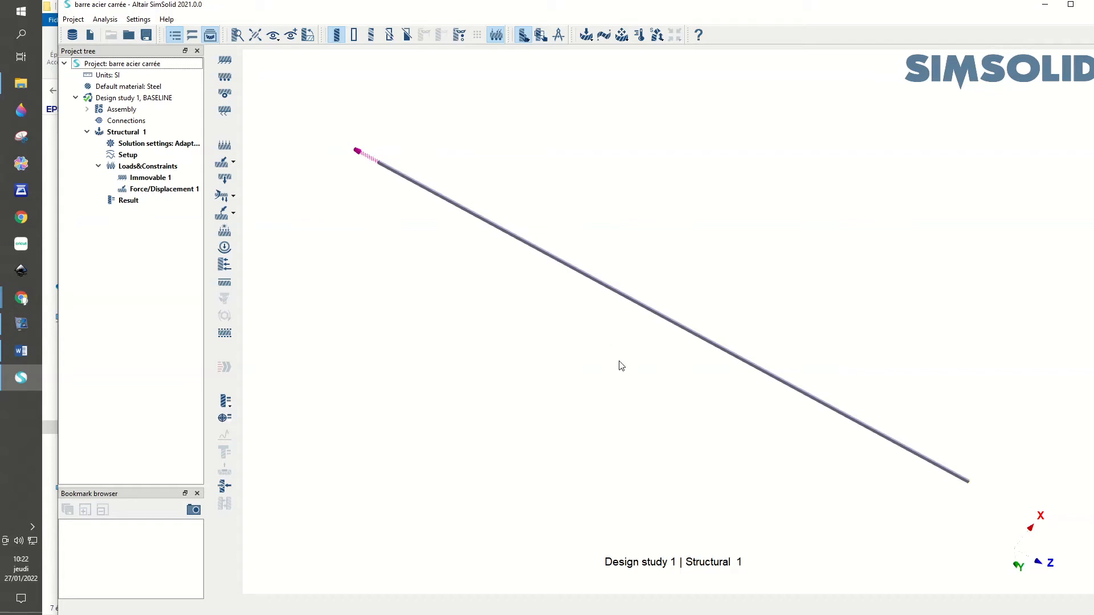
pyautogui.click(227, 404)
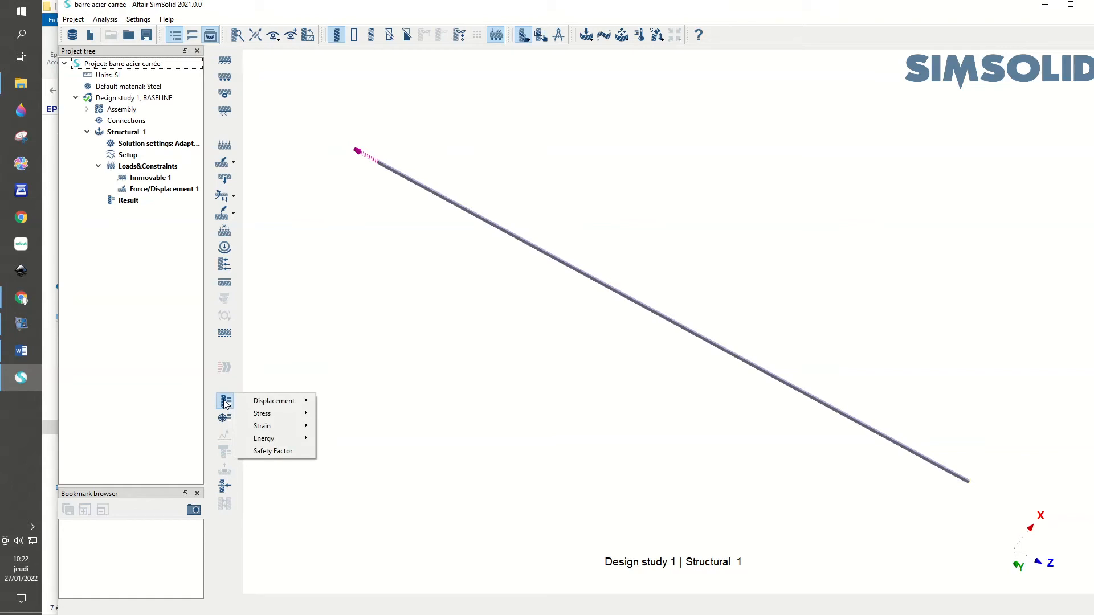
pyautogui.moveTo(250, 403)
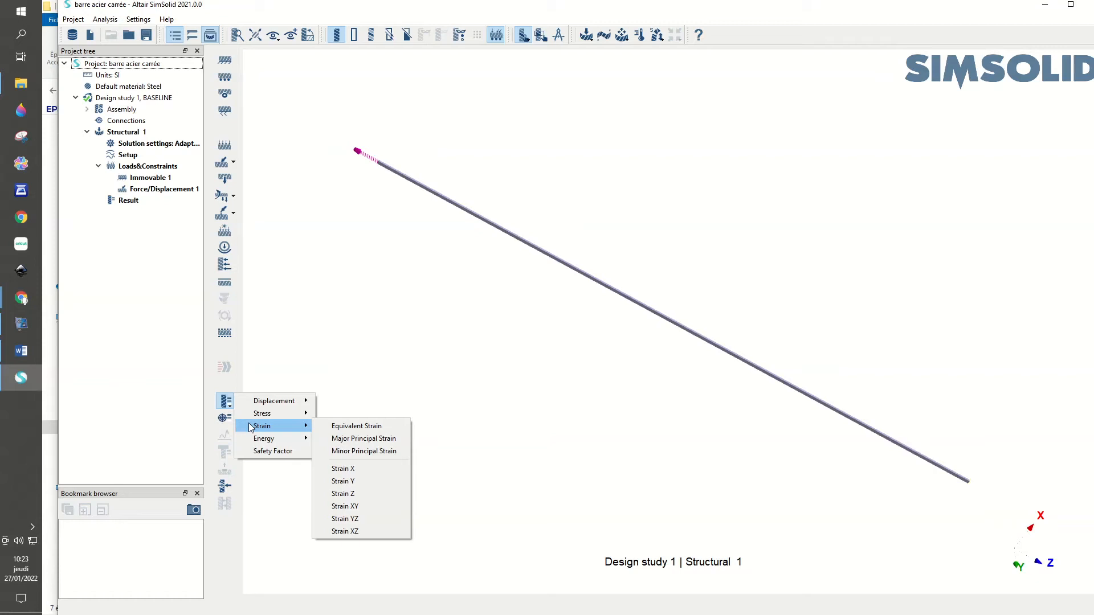
pyautogui.moveTo(251, 441)
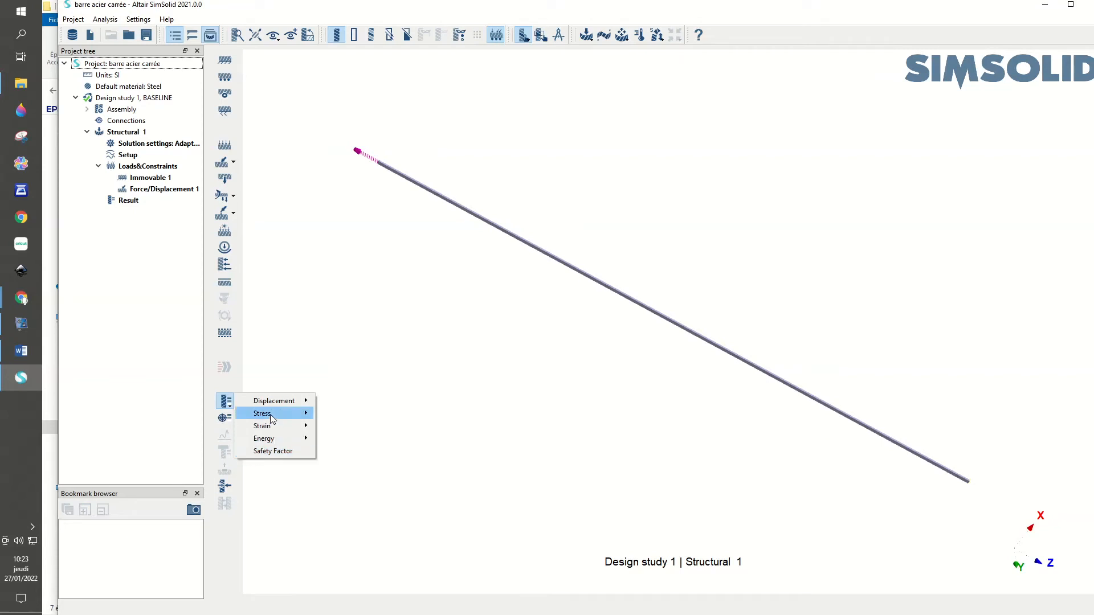
pyautogui.moveTo(287, 415)
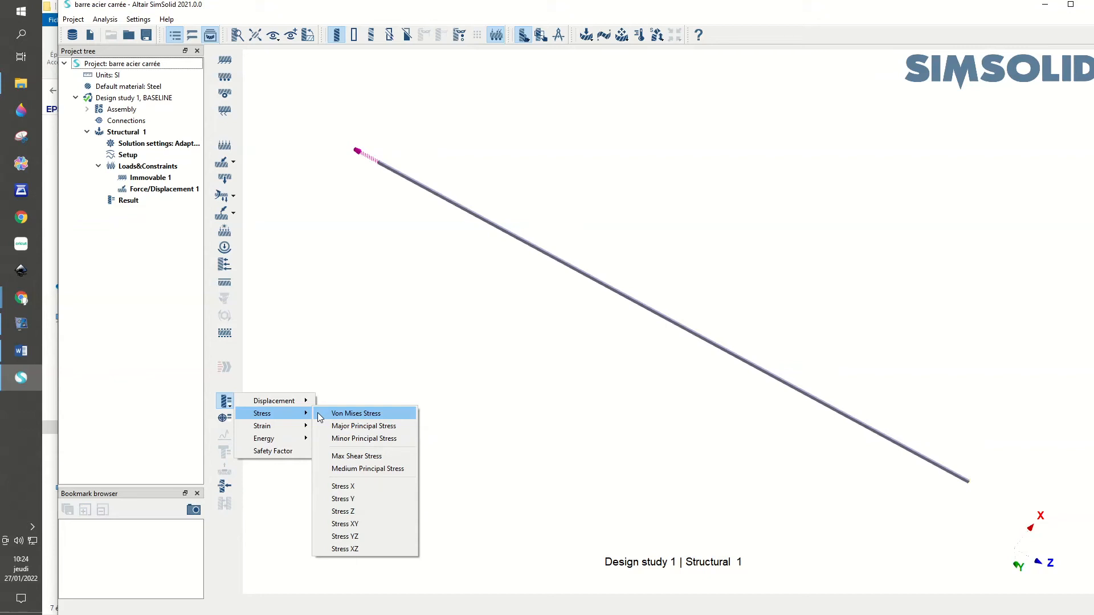
pyautogui.click(358, 415)
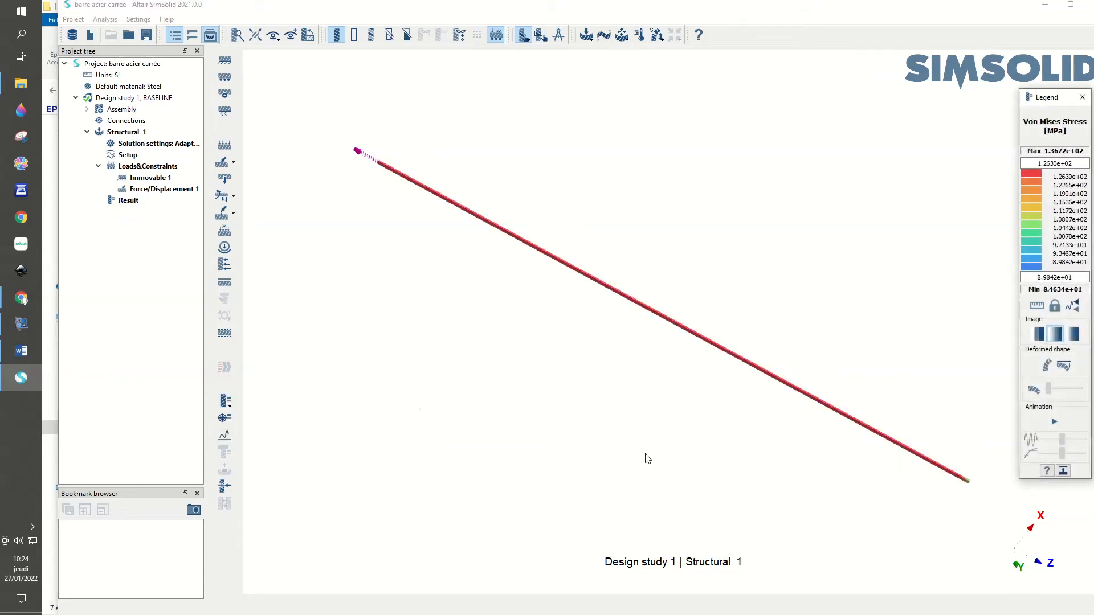
# Play the deformation animation of the Von Mises stress result, slightly adjust its playback, and stop it.
pyautogui.moveTo(1046, 99); pyautogui.dragTo(1029, 90)
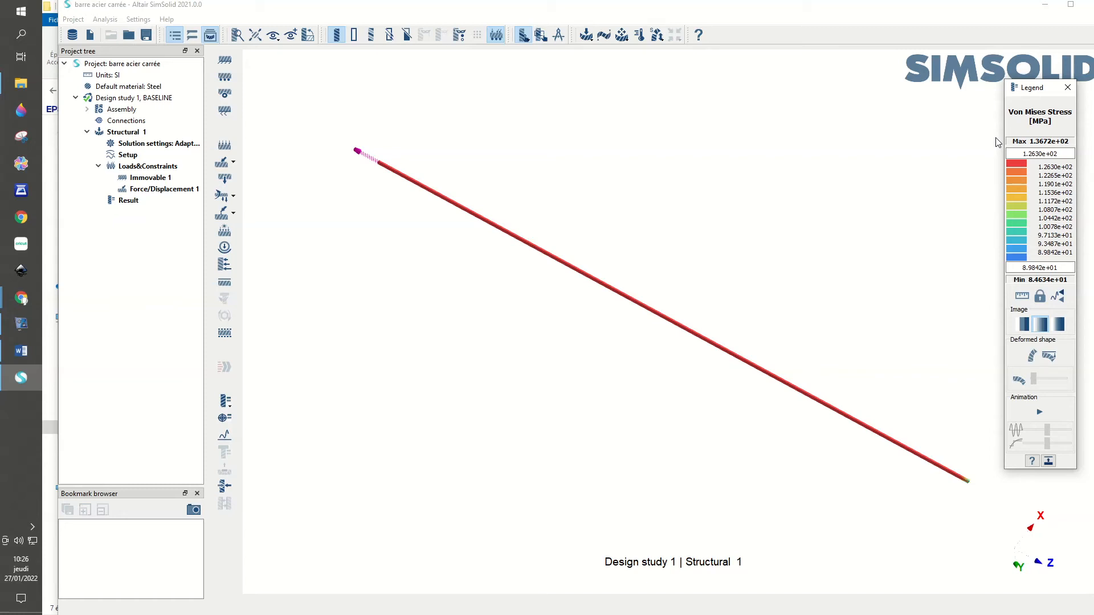
pyautogui.click(1040, 411)
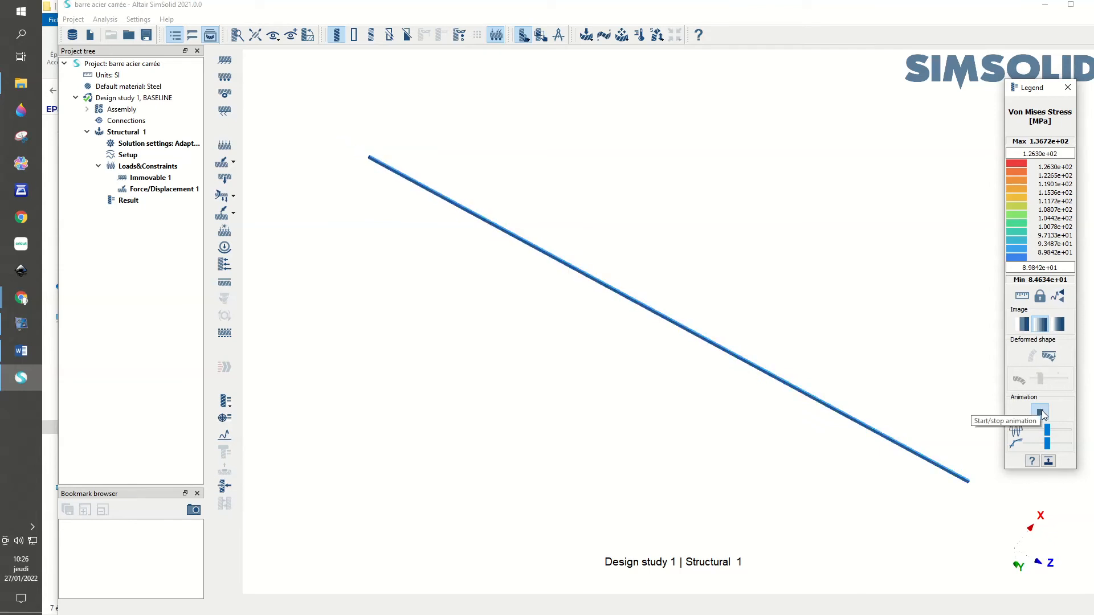
pyautogui.moveTo(1049, 430)
pyautogui.mouseDown()
pyautogui.moveTo(1066, 432)
pyautogui.moveTo(1053, 431)
pyautogui.mouseUp()
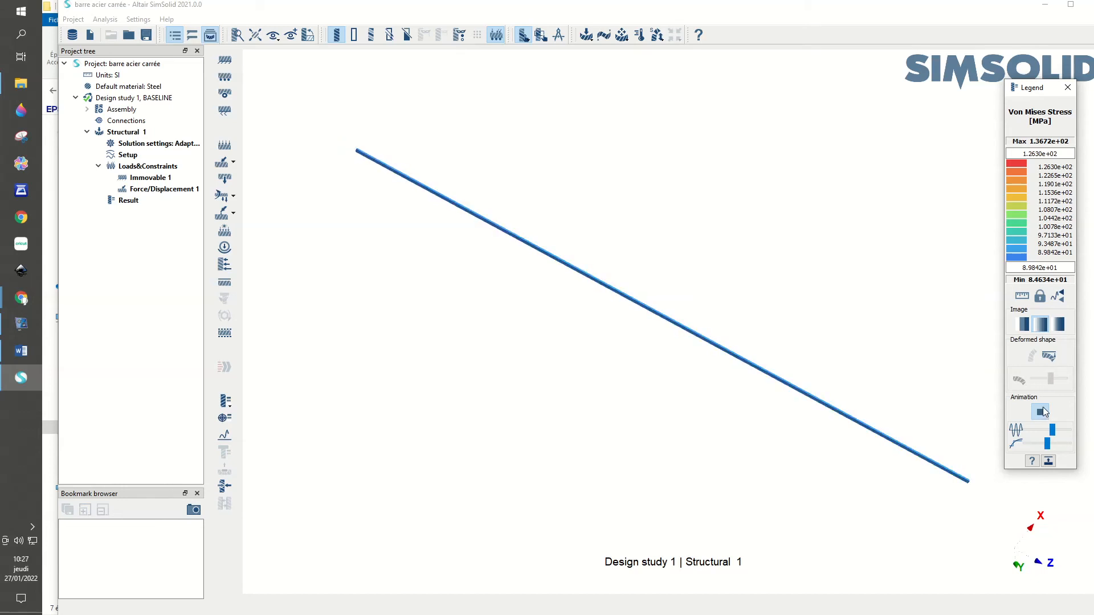
pyautogui.click(1042, 412)
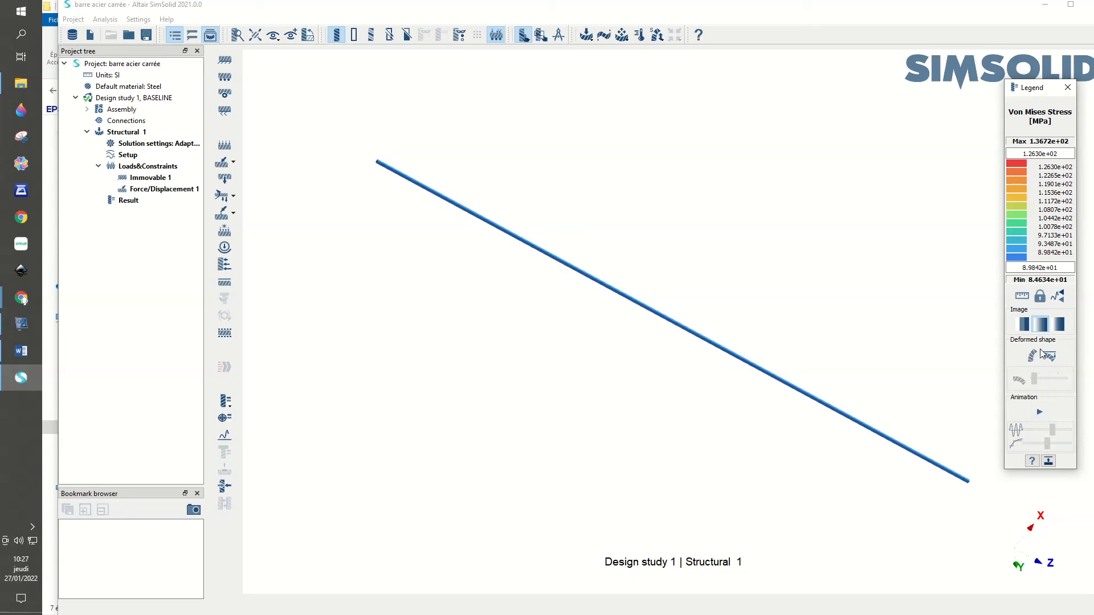
# Switch the stress plot to the coarser six-colour image style and examine the stresses at the bar's fixed end.
pyautogui.click(1024, 324)
pyautogui.scroll(6, 974, 485)
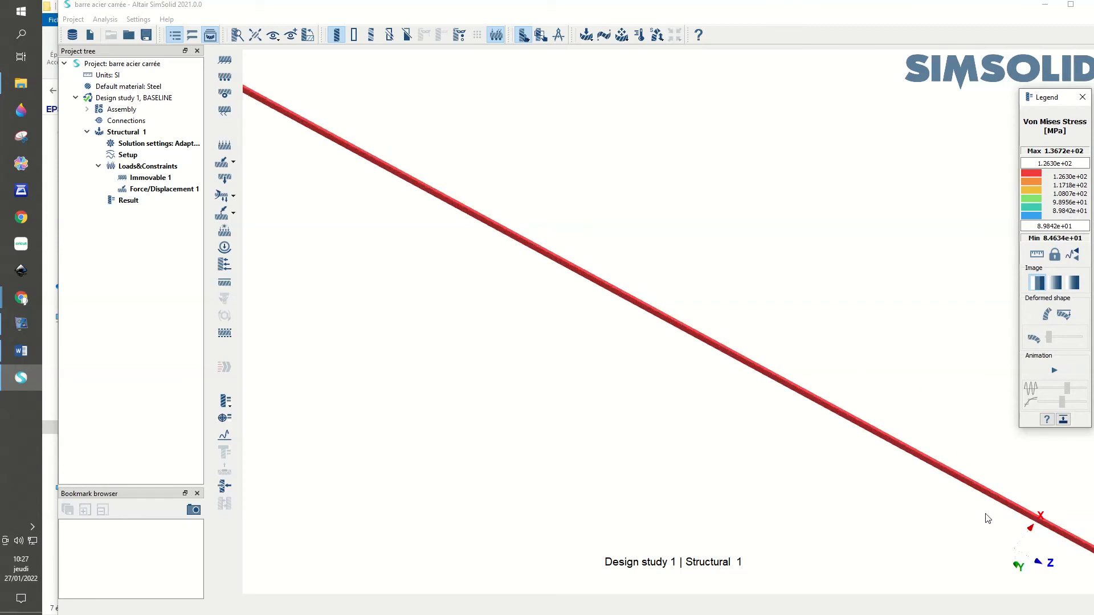
pyautogui.click(255, 36)
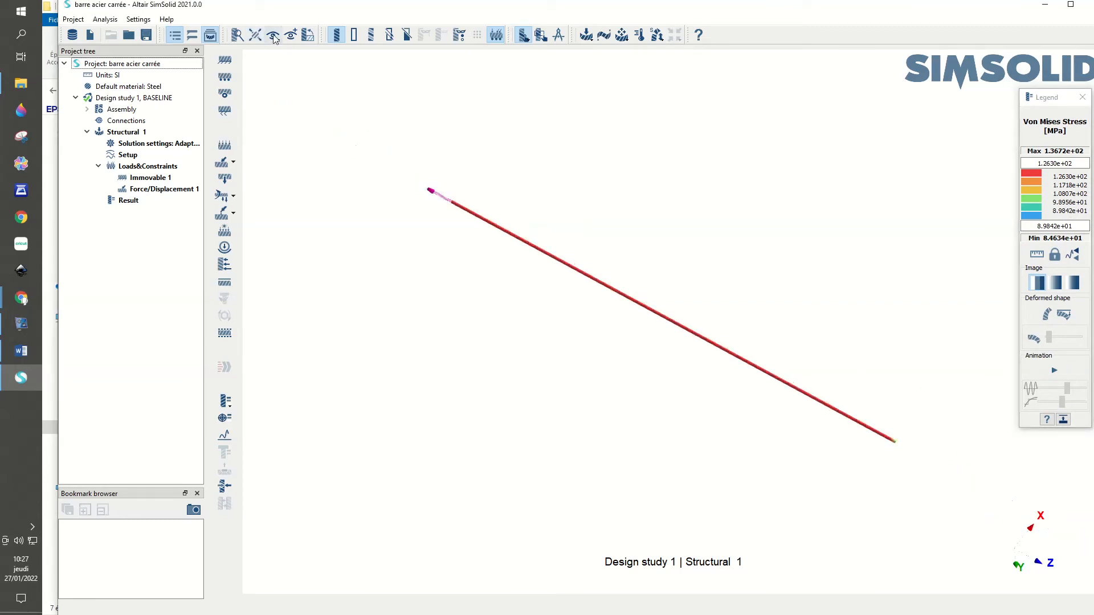
pyautogui.click(242, 36)
pyautogui.moveTo(843, 376); pyautogui.dragTo(929, 486)
# Compare the three image styles of the stress plot, leave the third one active, and show the whole bar.
pyautogui.click(1054, 284)
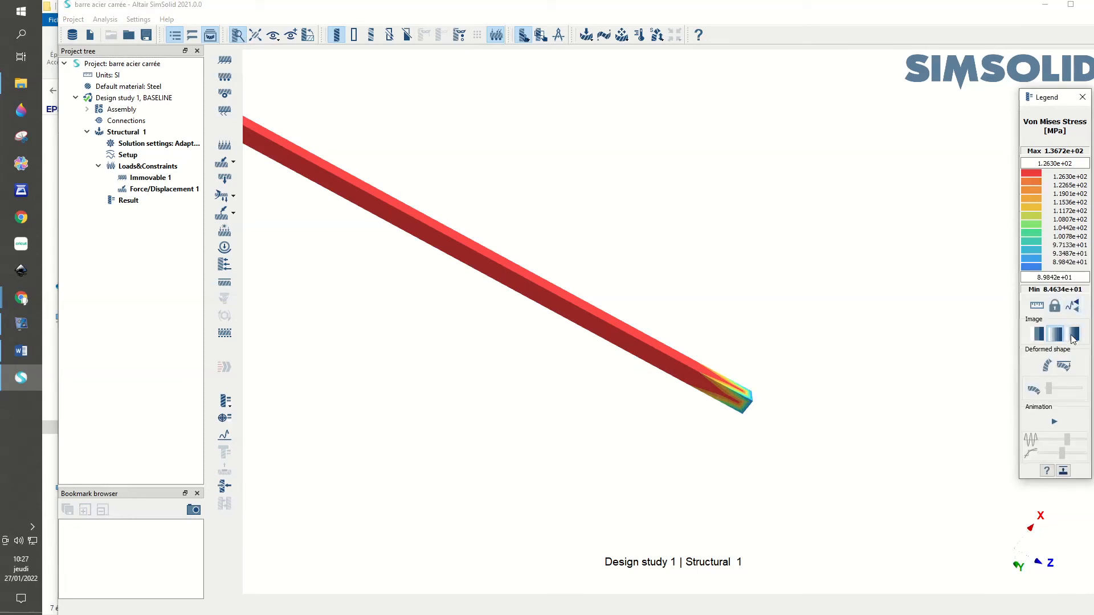
pyautogui.click(1074, 337)
pyautogui.click(1057, 335)
pyautogui.click(1040, 335)
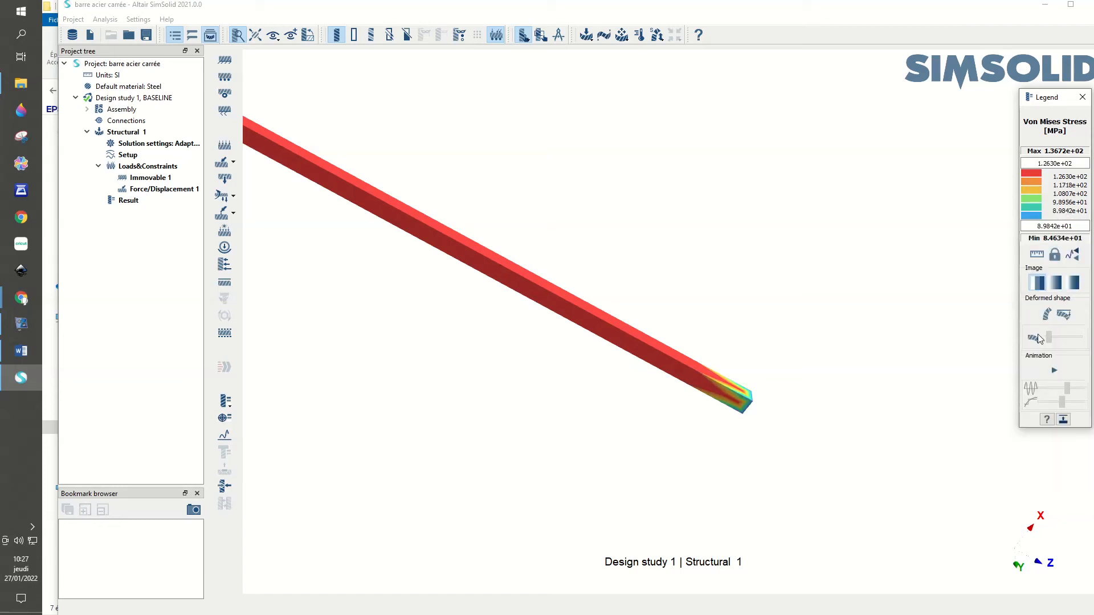
pyautogui.click(1074, 287)
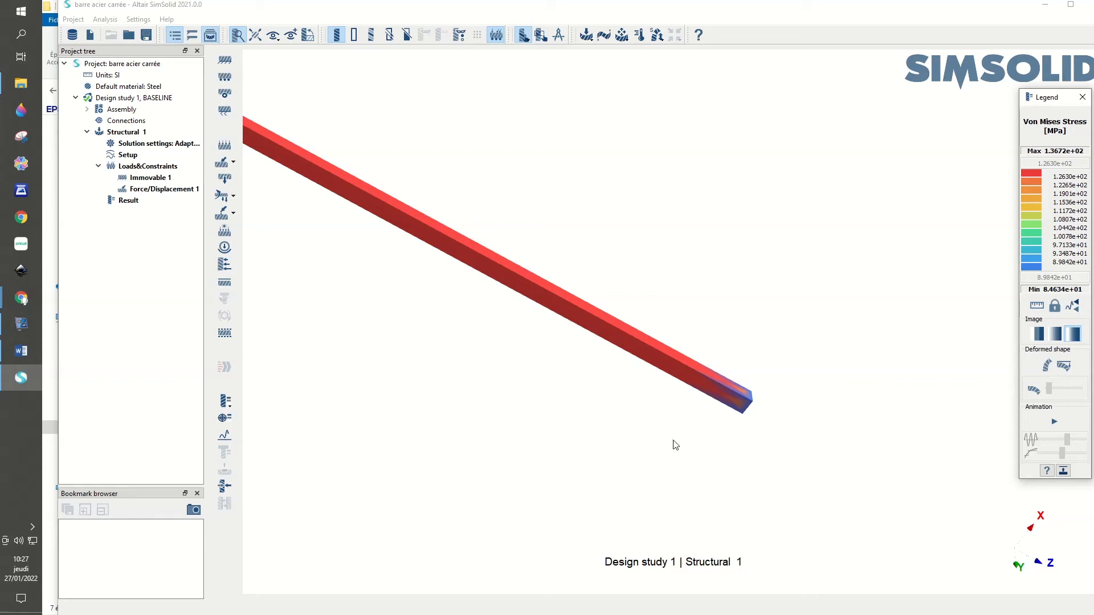
pyautogui.scroll(-3, 435, 228)
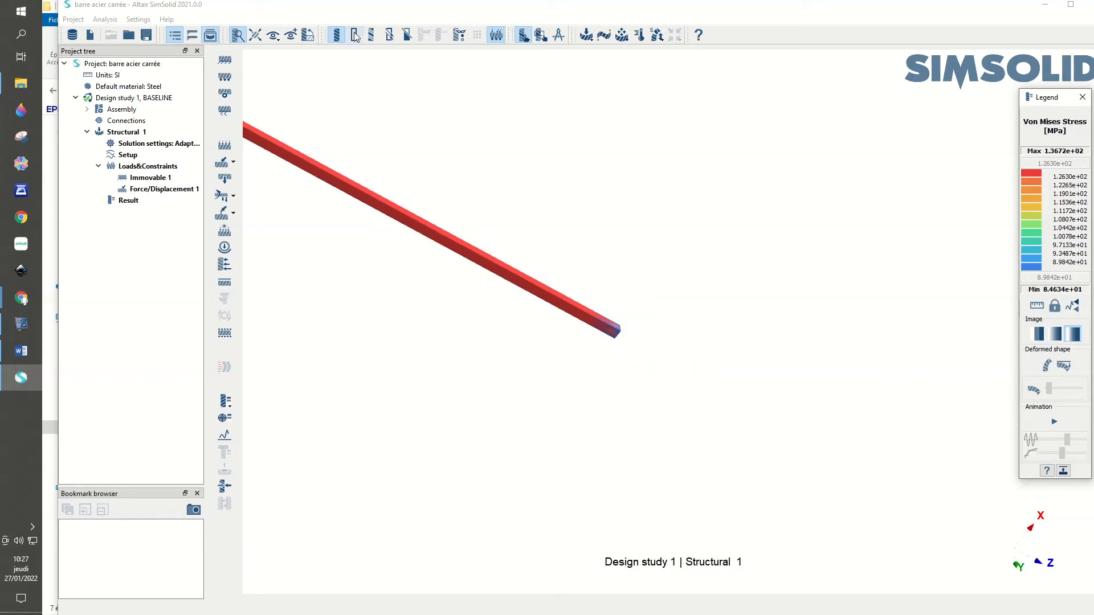
pyautogui.click(256, 36)
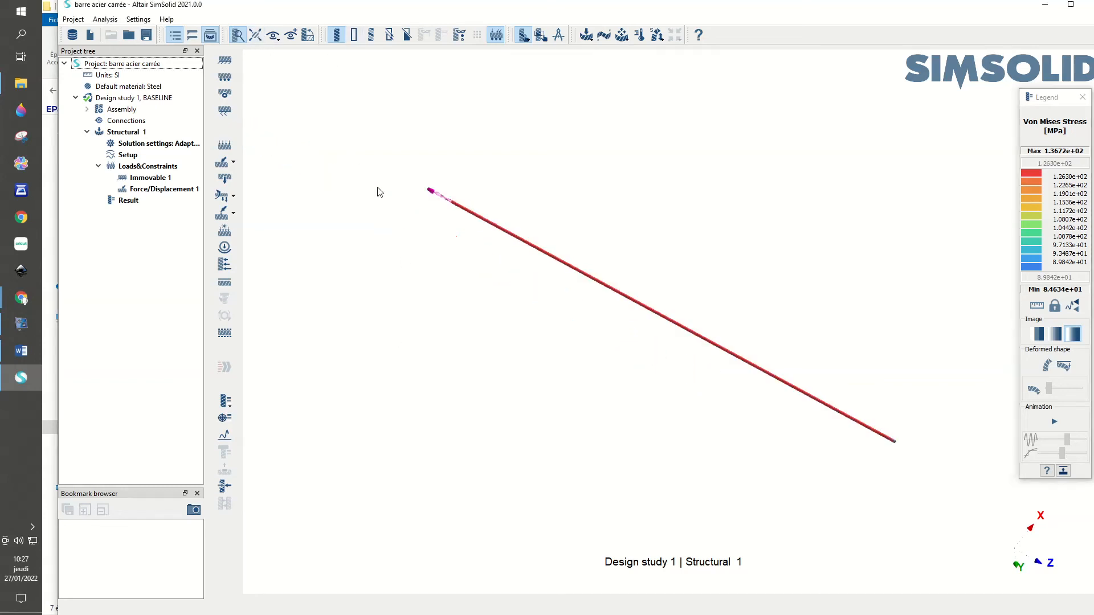
# Plot the Equivalent Strain on the bar, play its deformation animation, and stop it.
pyautogui.click(226, 402)
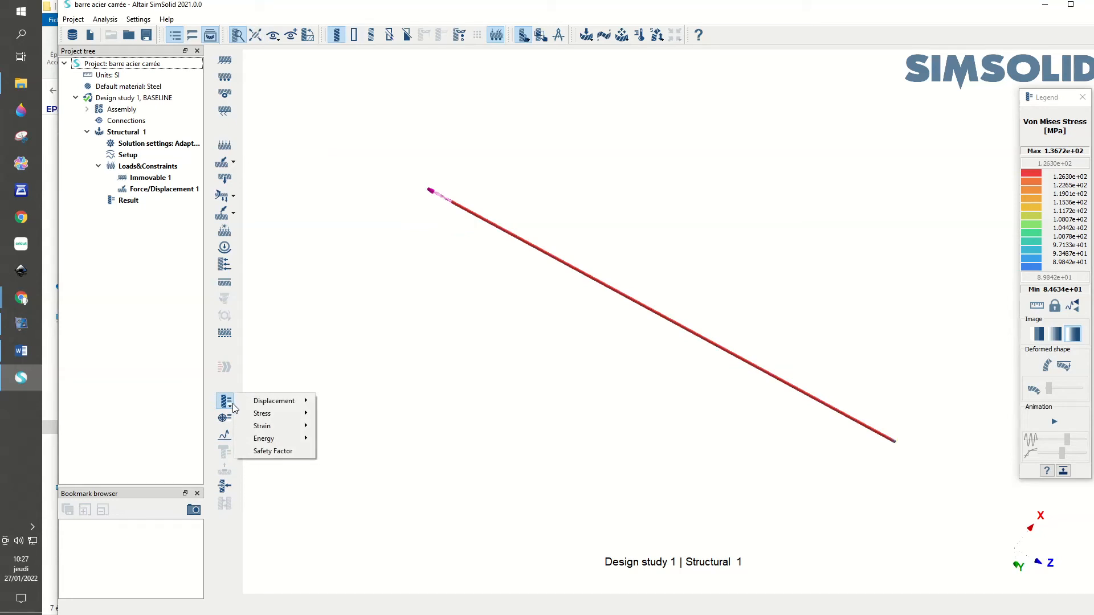
pyautogui.moveTo(282, 430)
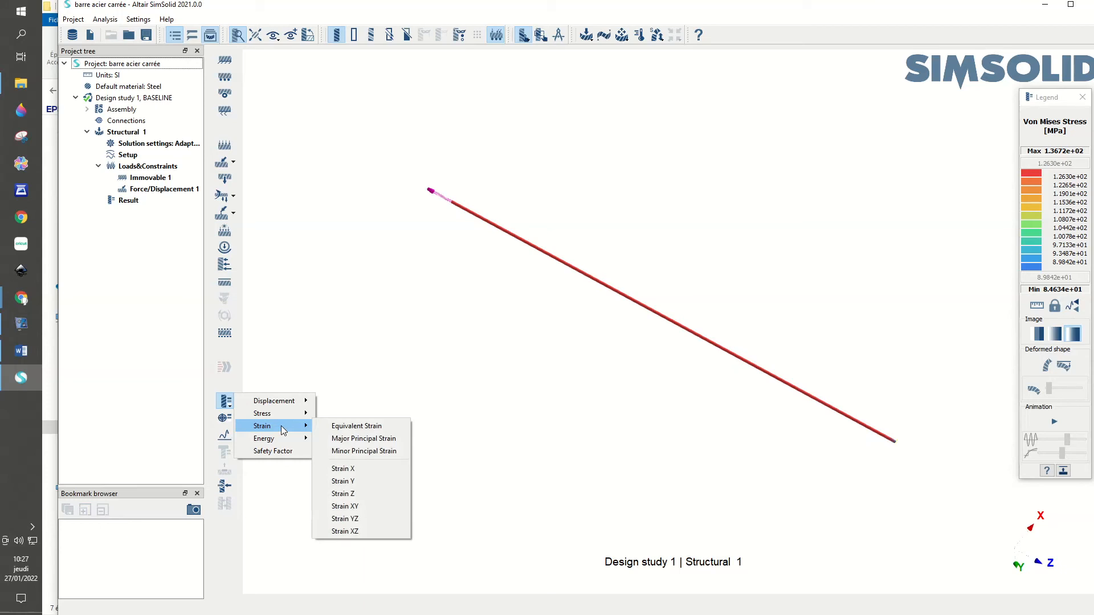
pyautogui.click(351, 428)
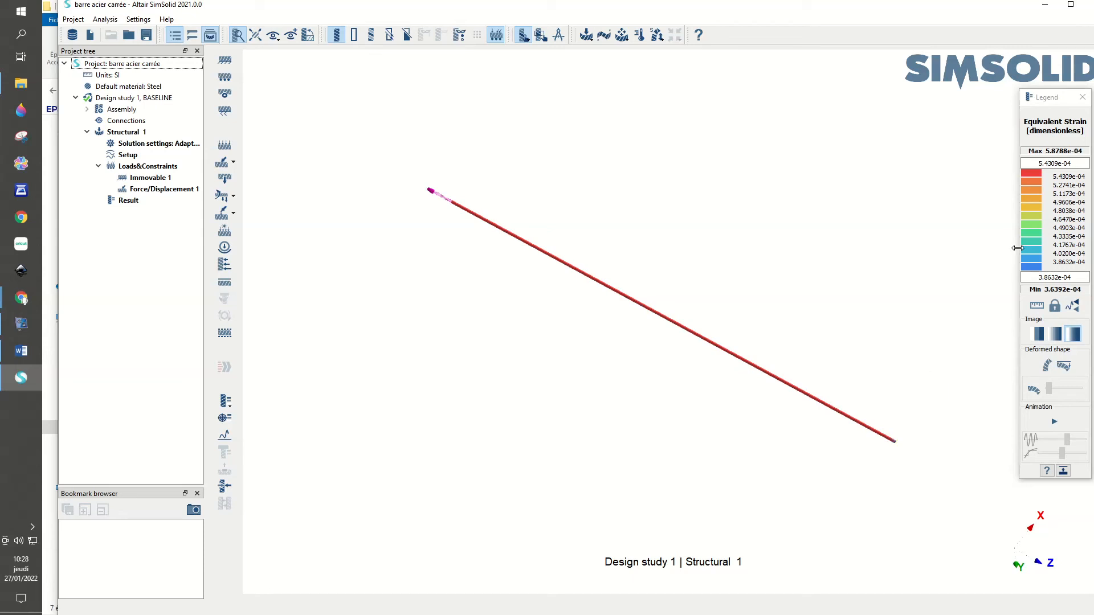
pyautogui.click(1054, 421)
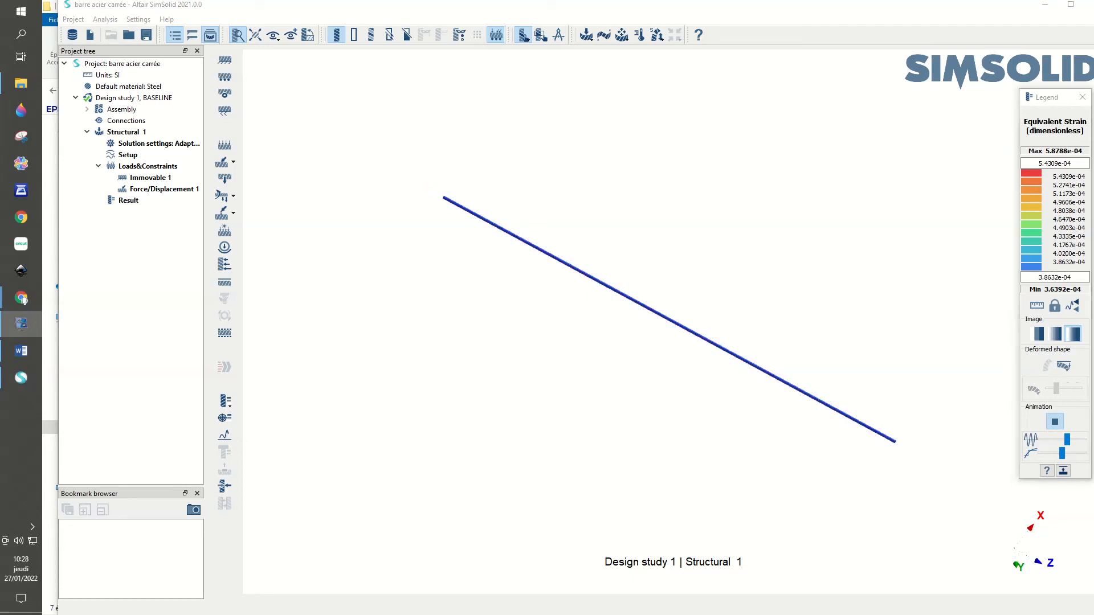
pyautogui.click(1055, 421)
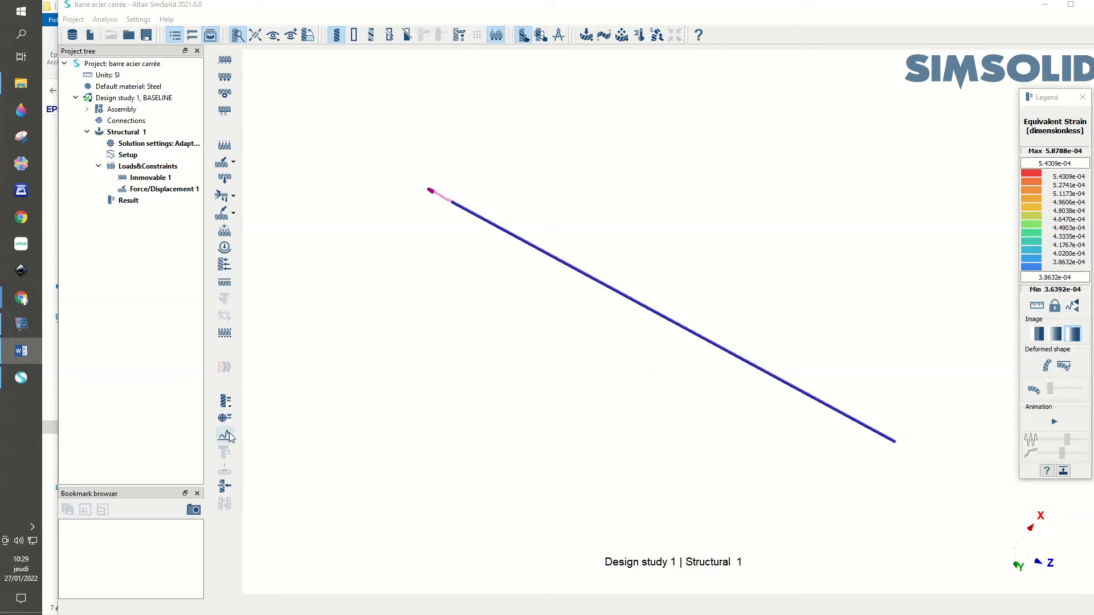
# Switch the result plot to the Major Principal Strain.
pyautogui.click(226, 402)
pyautogui.moveTo(295, 428)
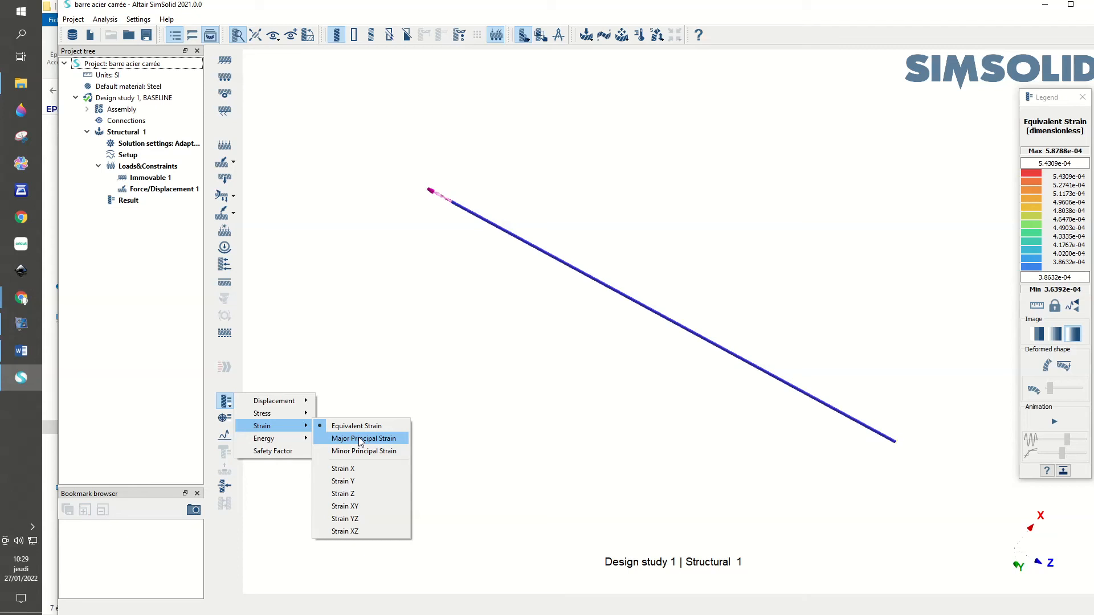
pyautogui.click(360, 439)
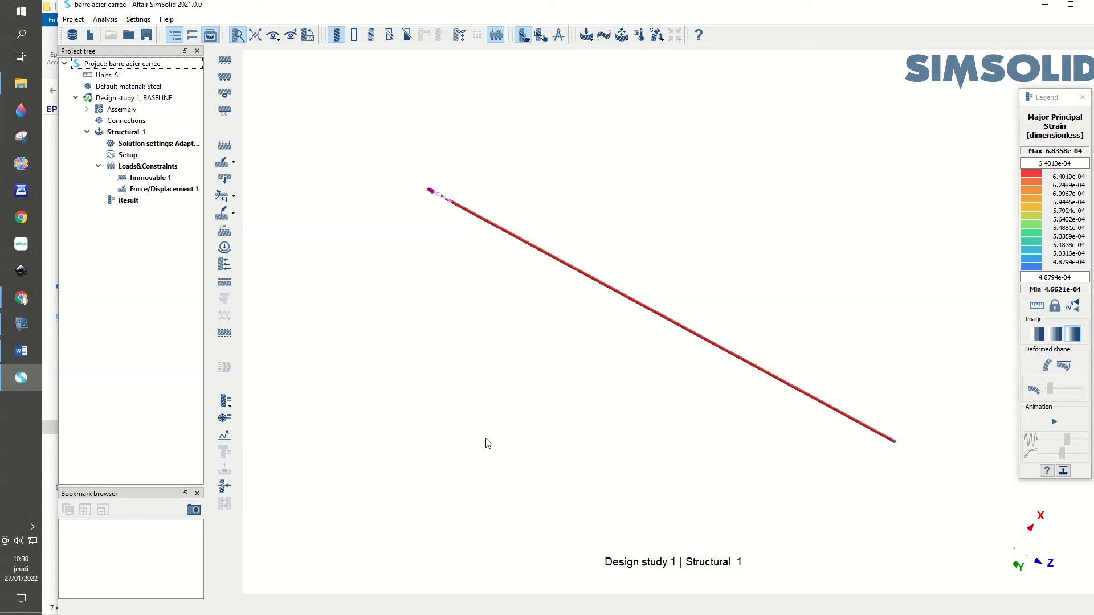
# Plot the Displacement Z result, play its deformation animation, and stop it.
pyautogui.click(225, 401)
pyautogui.moveTo(287, 405)
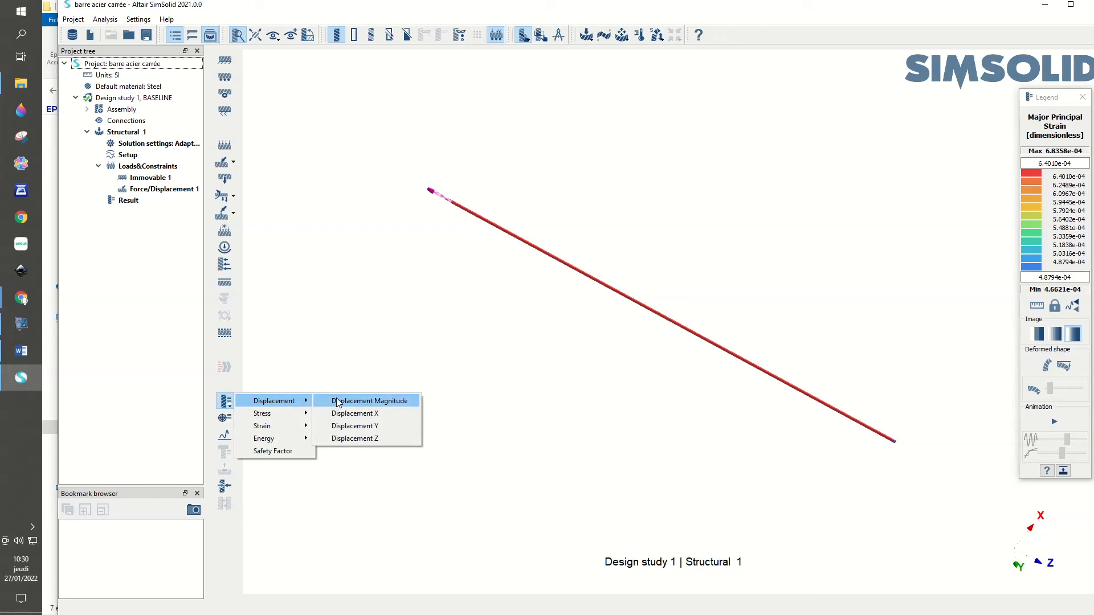
pyautogui.click(351, 444)
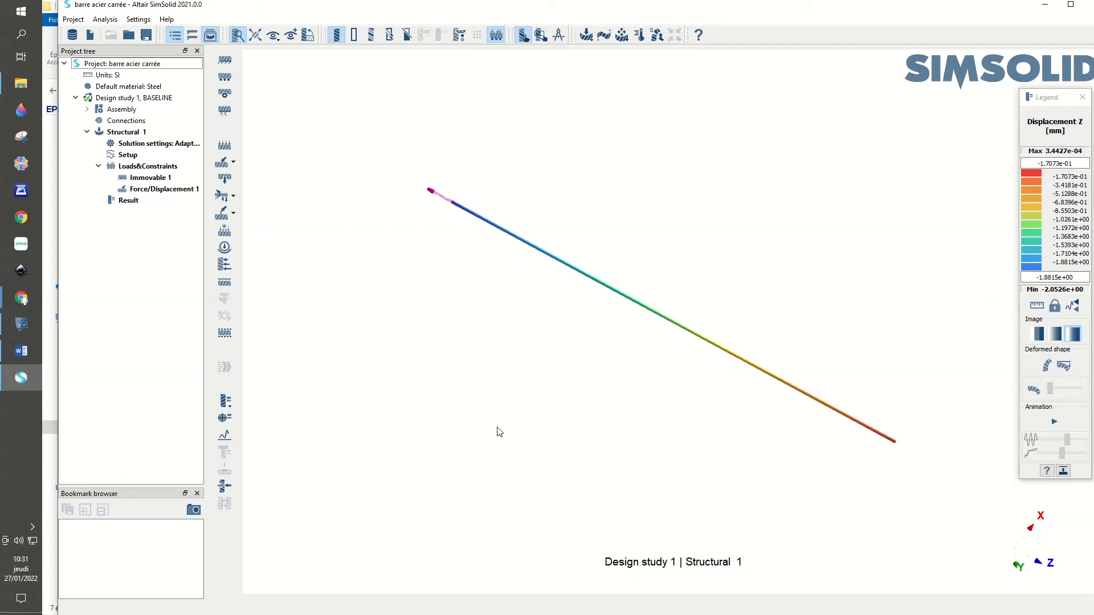
pyautogui.click(1054, 423)
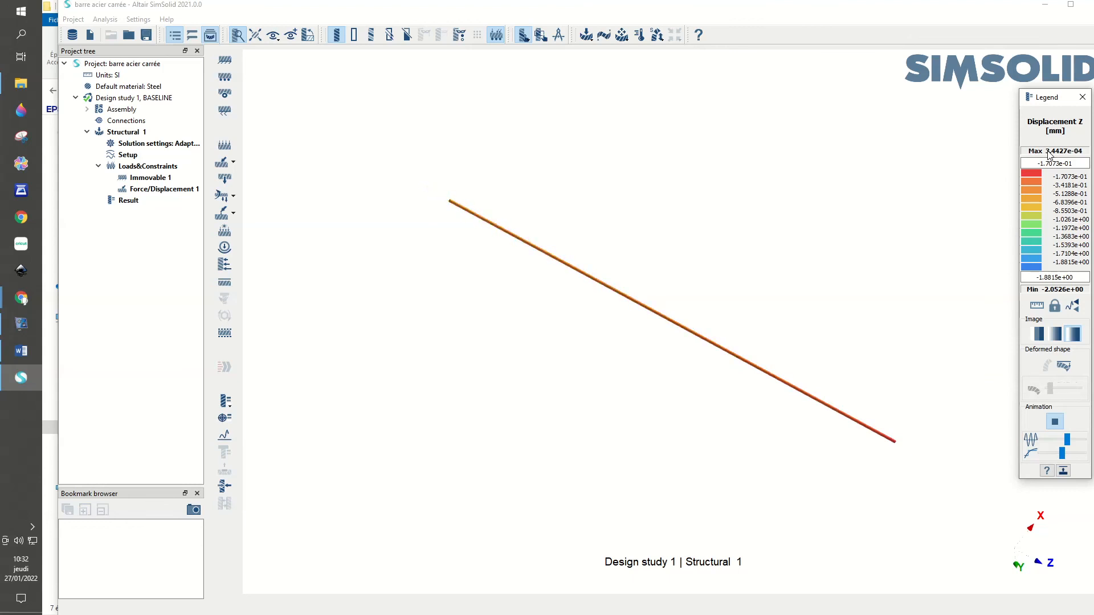
pyautogui.click(1055, 421)
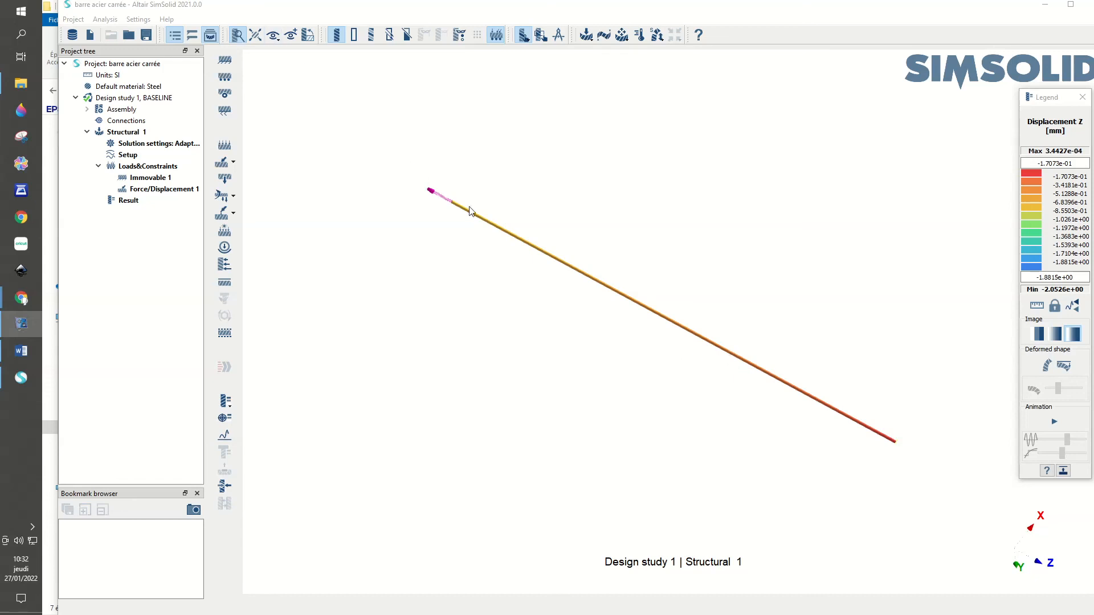
# Query the response values at a point on the bar's side face near the loaded end, and close the pick info.
pyautogui.click(530, 236)
pyautogui.scroll(3, 533, 253)
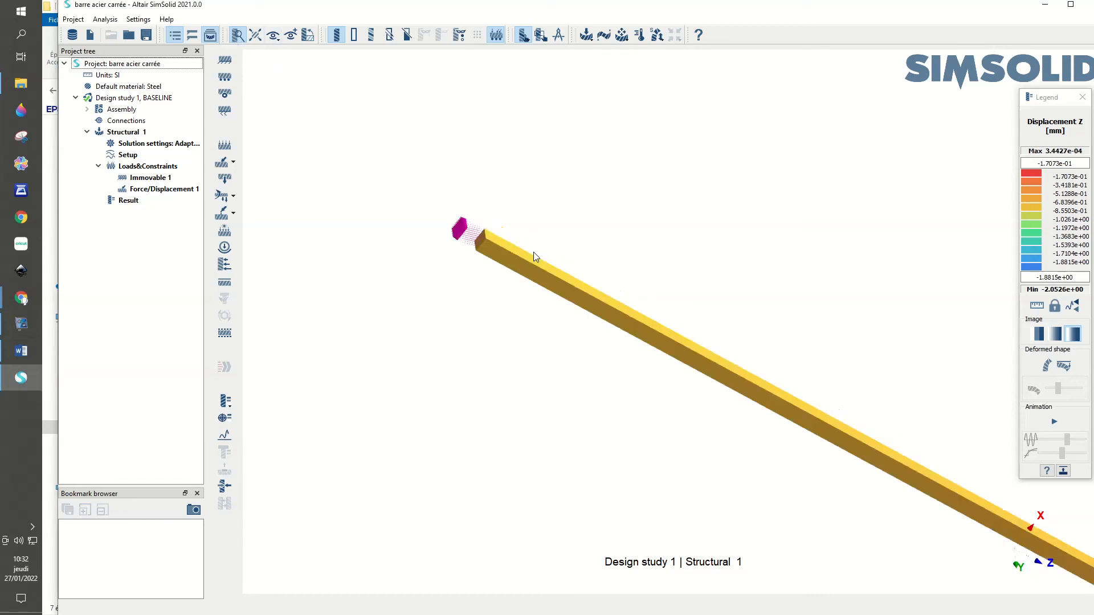
pyautogui.click(226, 420)
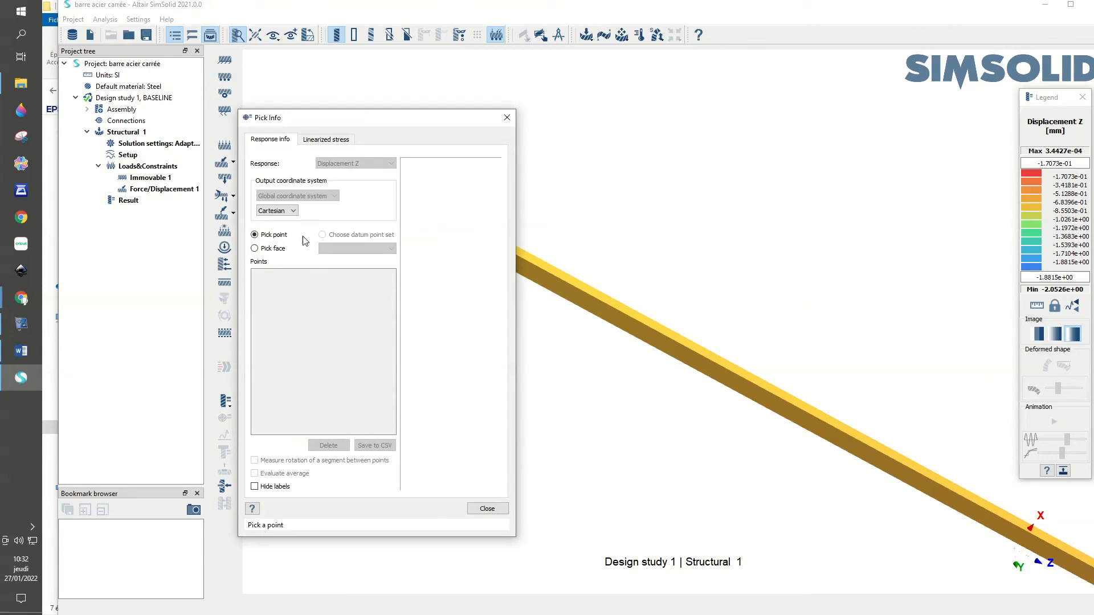
pyautogui.moveTo(383, 119); pyautogui.dragTo(311, 91)
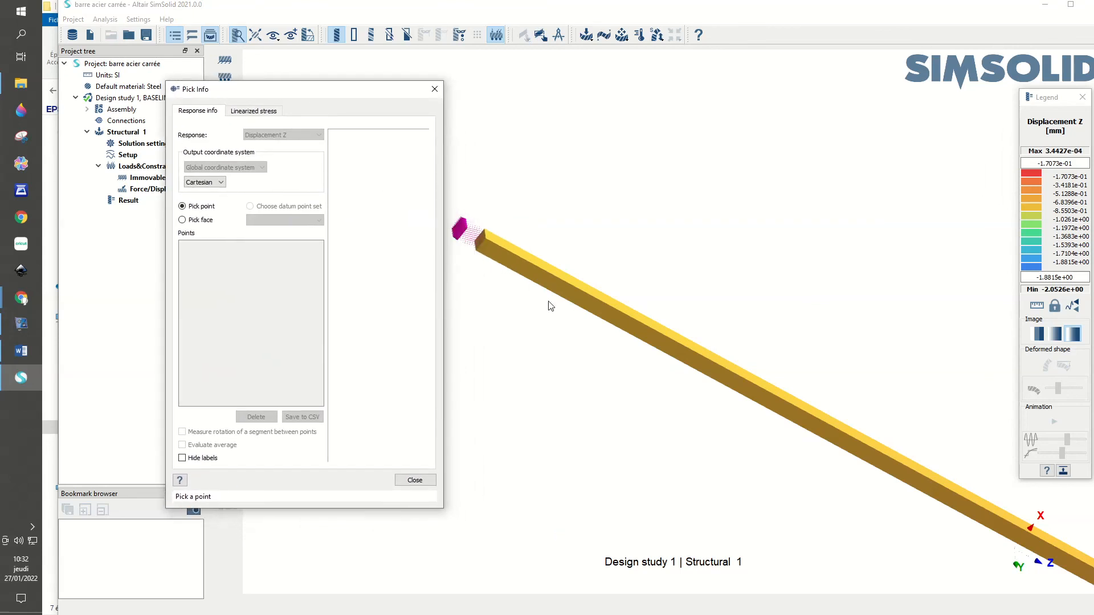
pyautogui.click(603, 311)
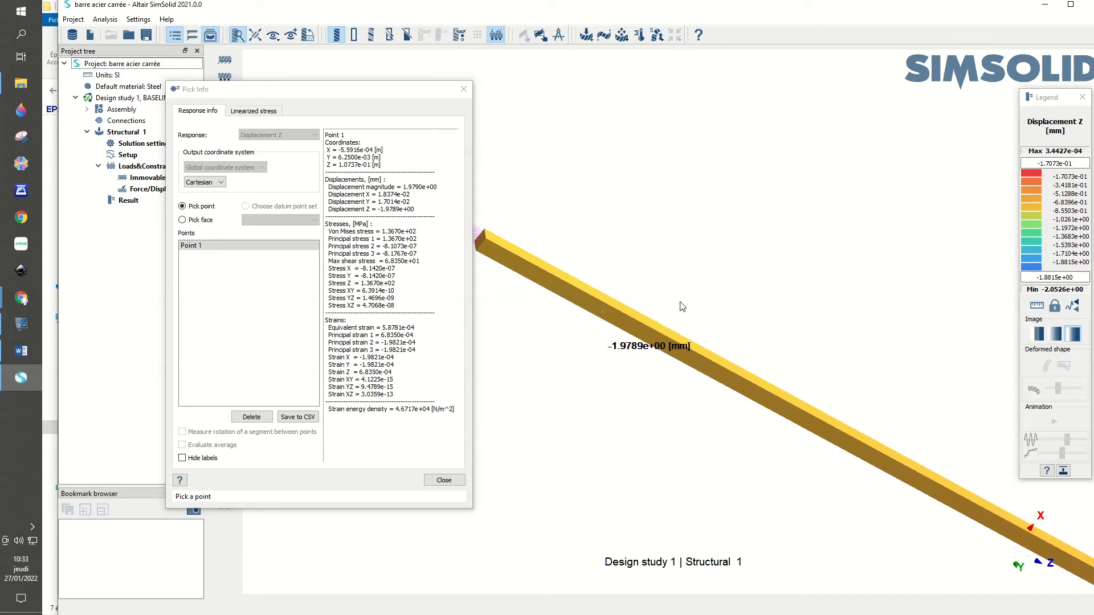
pyautogui.click(464, 89)
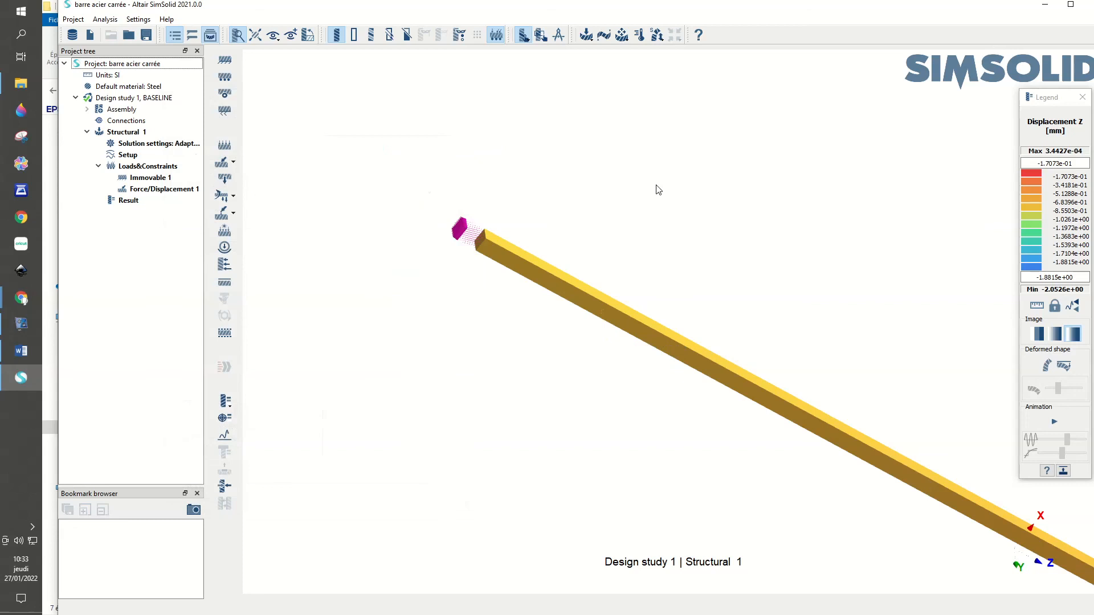
# Switch the result plot back to the Von Mises Stress.
pyautogui.click(225, 401)
pyautogui.moveTo(277, 422)
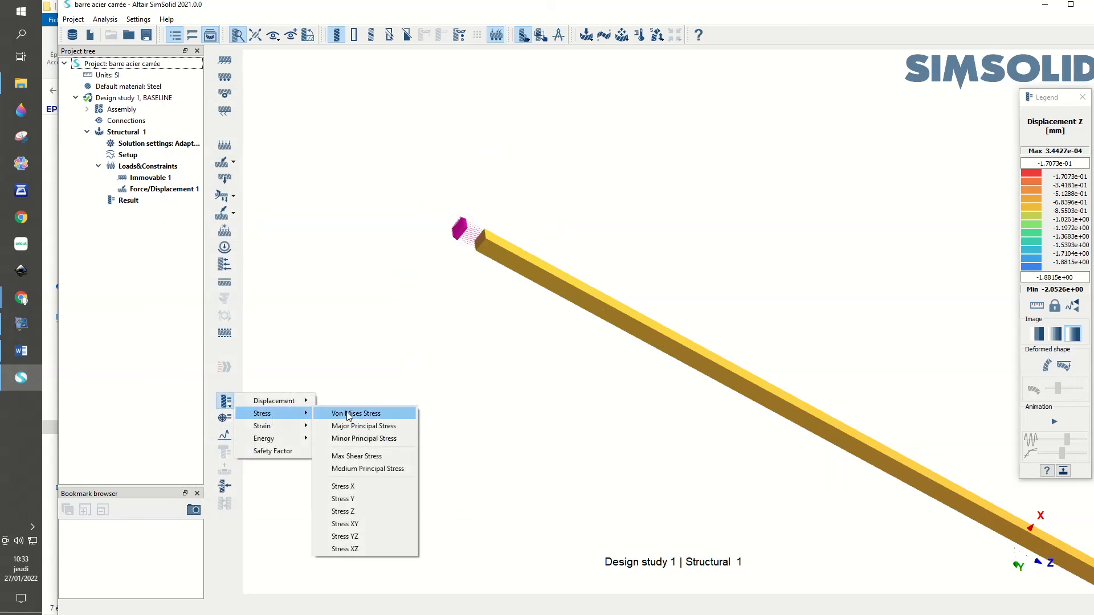
pyautogui.click(390, 415)
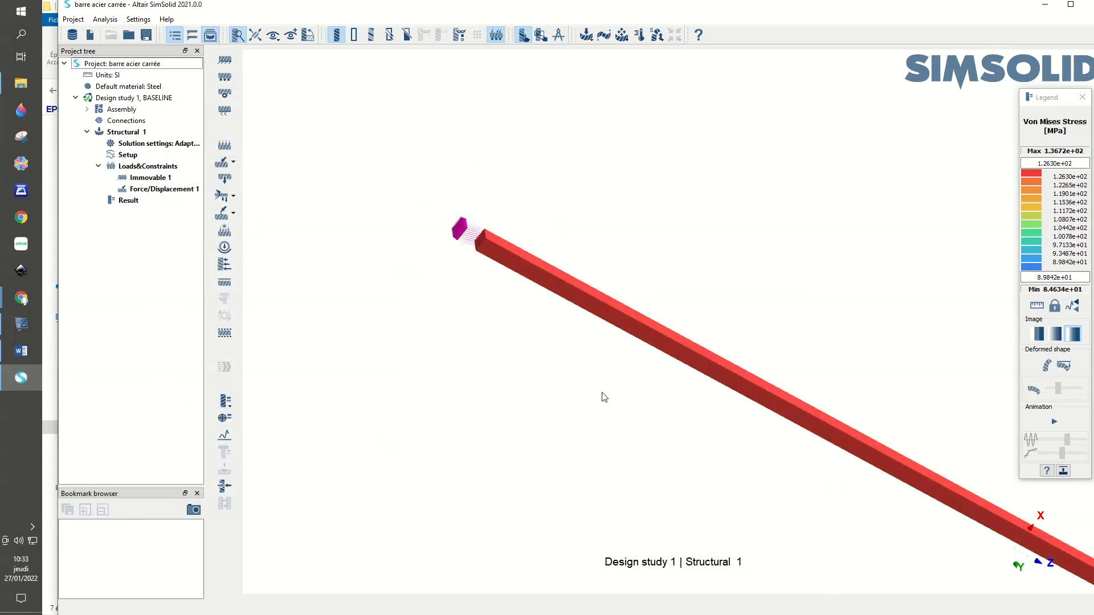
# Query the Von Mises stress and other response values at a point on the bar's side face.
pyautogui.click(224, 419)
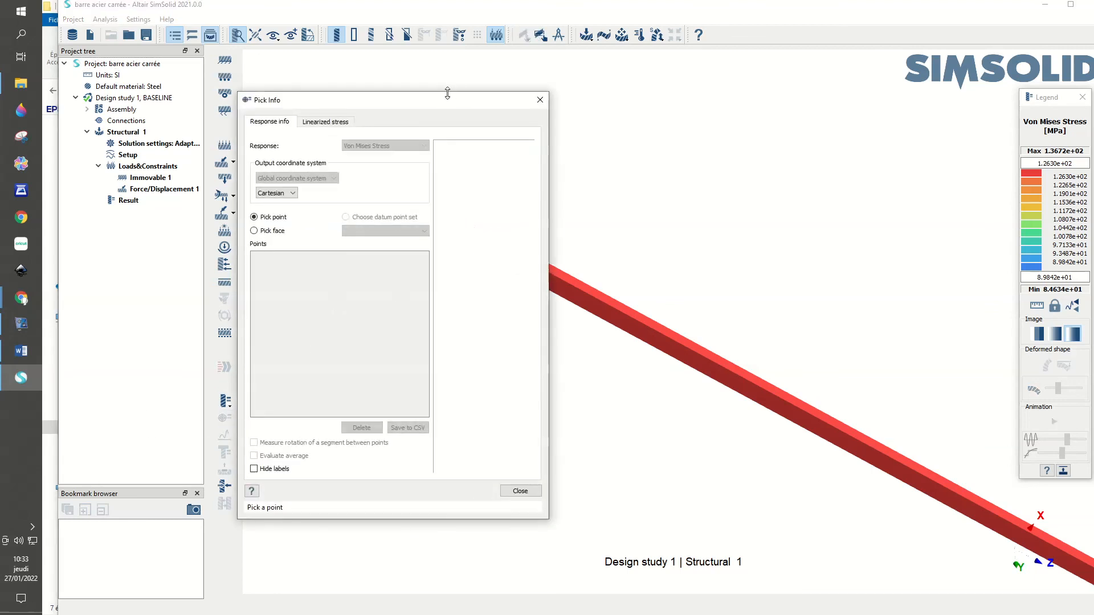
pyautogui.moveTo(448, 100); pyautogui.dragTo(299, 104)
pyautogui.scroll(2, 529, 265)
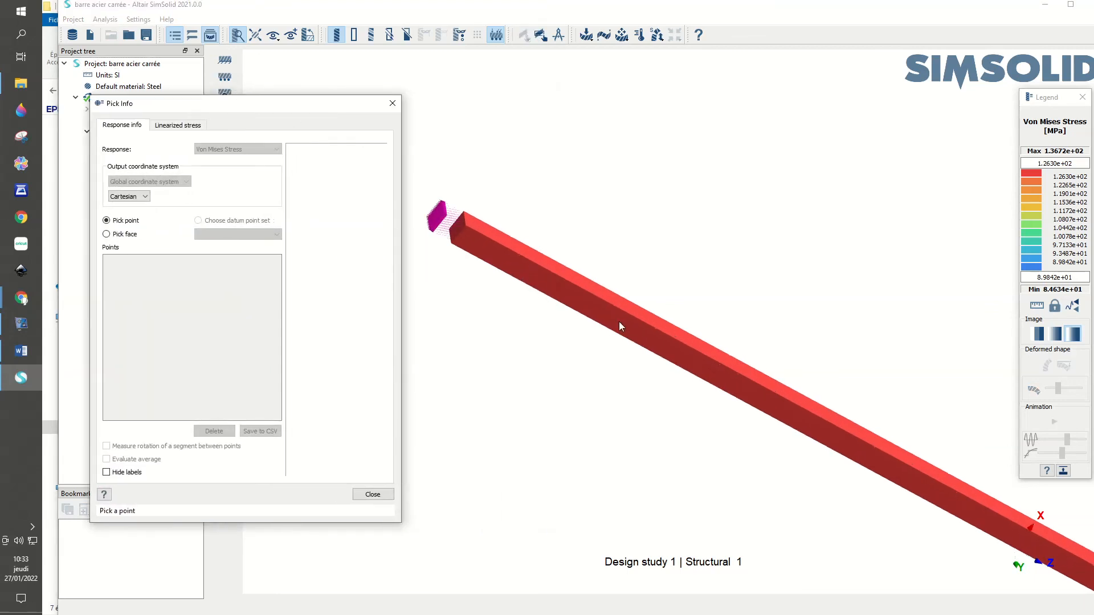
pyautogui.click(705, 372)
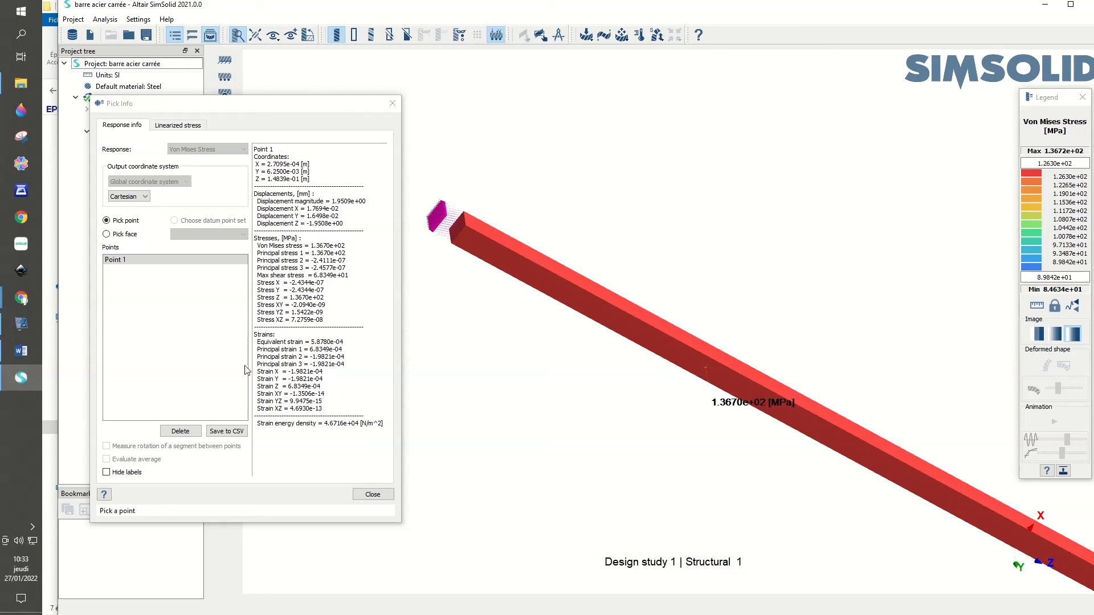
# Query the average response values over the bar's whole side face, and close the pick info.
pyautogui.click(107, 234)
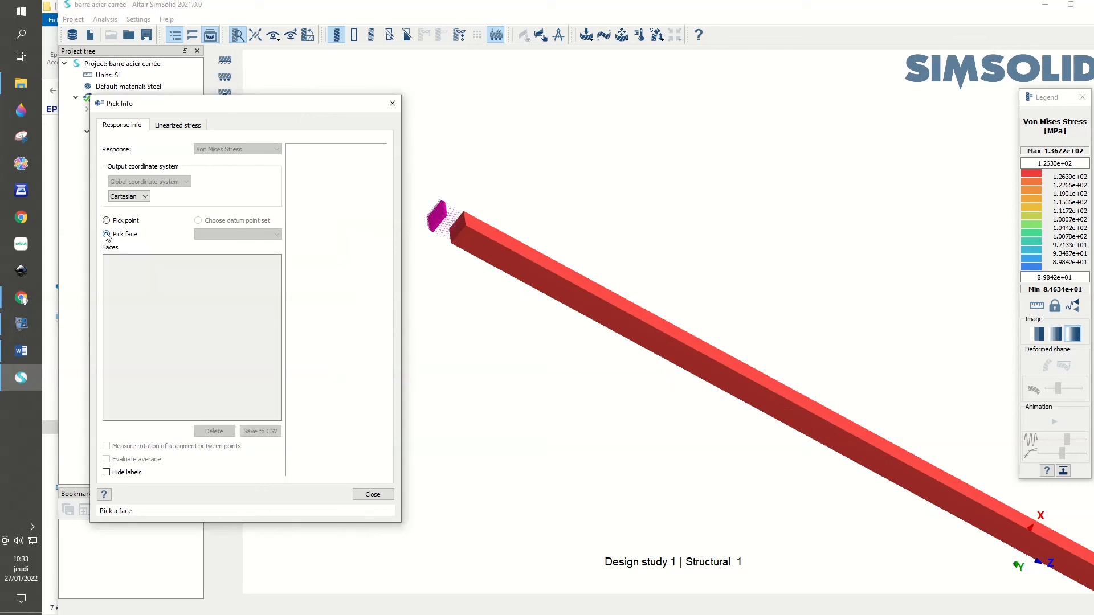
pyautogui.click(631, 310)
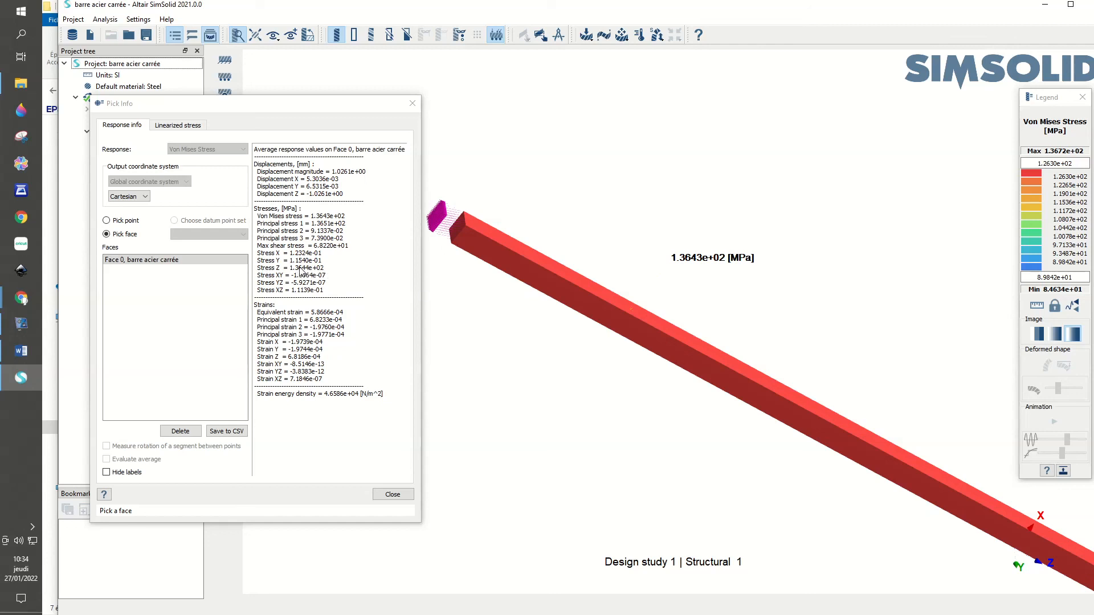
pyautogui.click(385, 494)
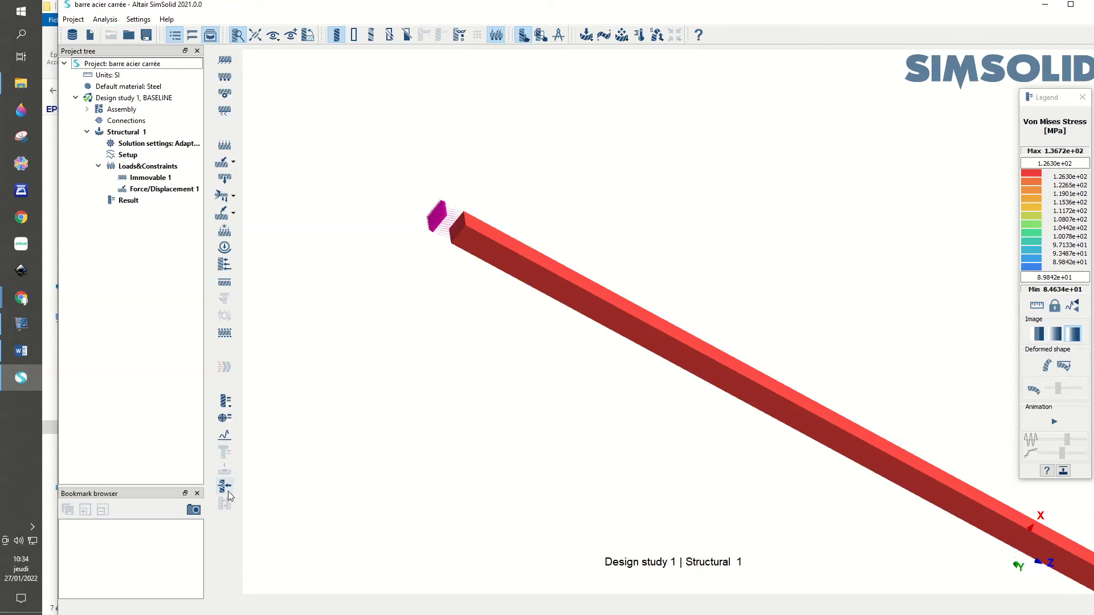
# Review the total reaction force and moment at the Immovable 1 support, and close the reaction results.
pyautogui.scroll(-8, 707, 477)
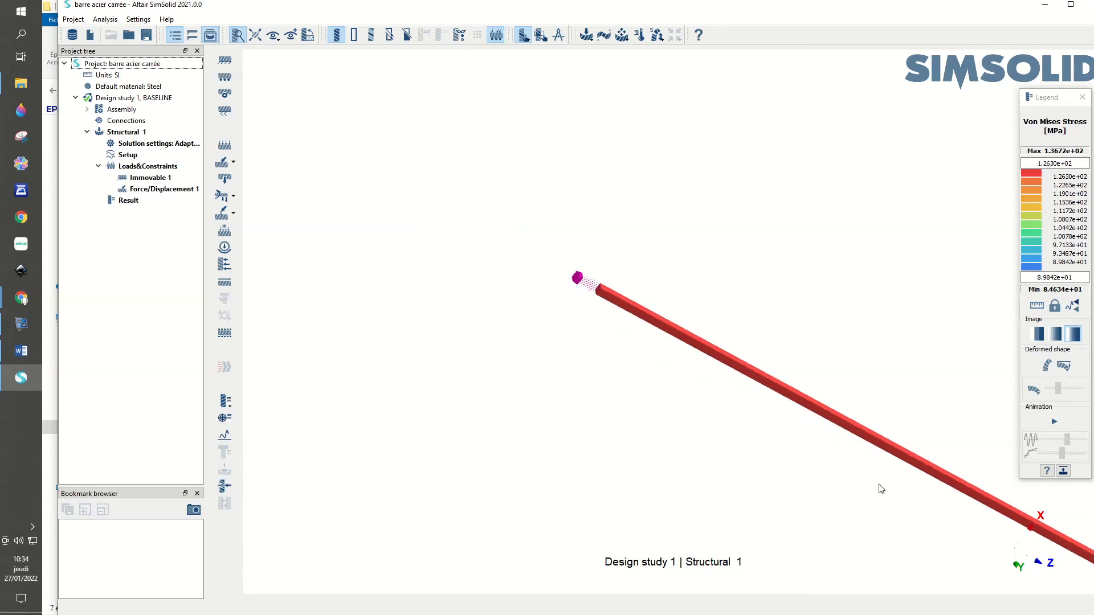
pyautogui.click(255, 35)
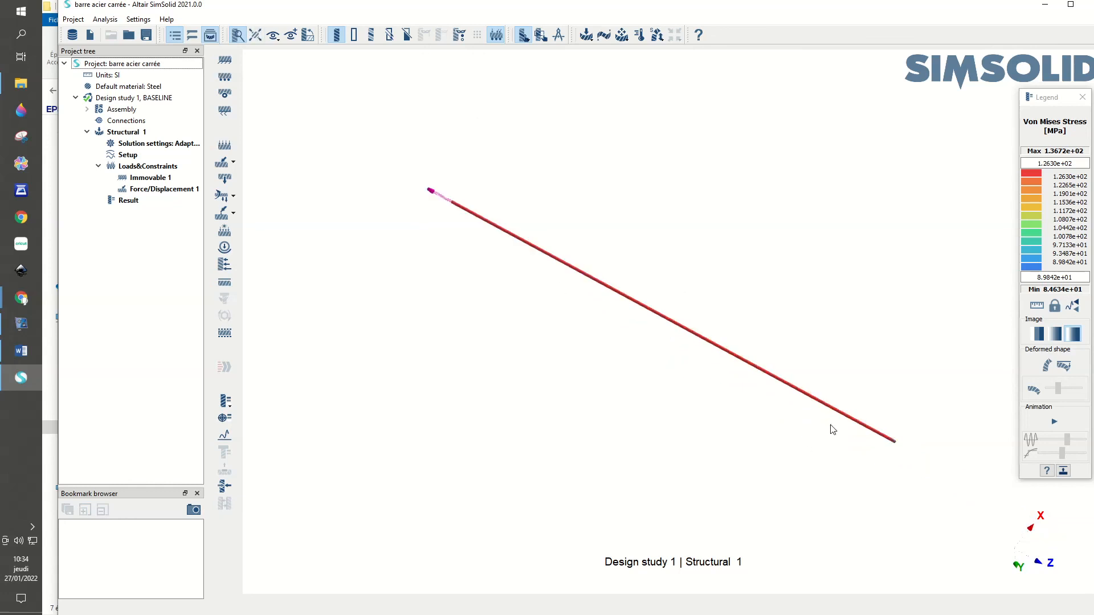
pyautogui.click(224, 486)
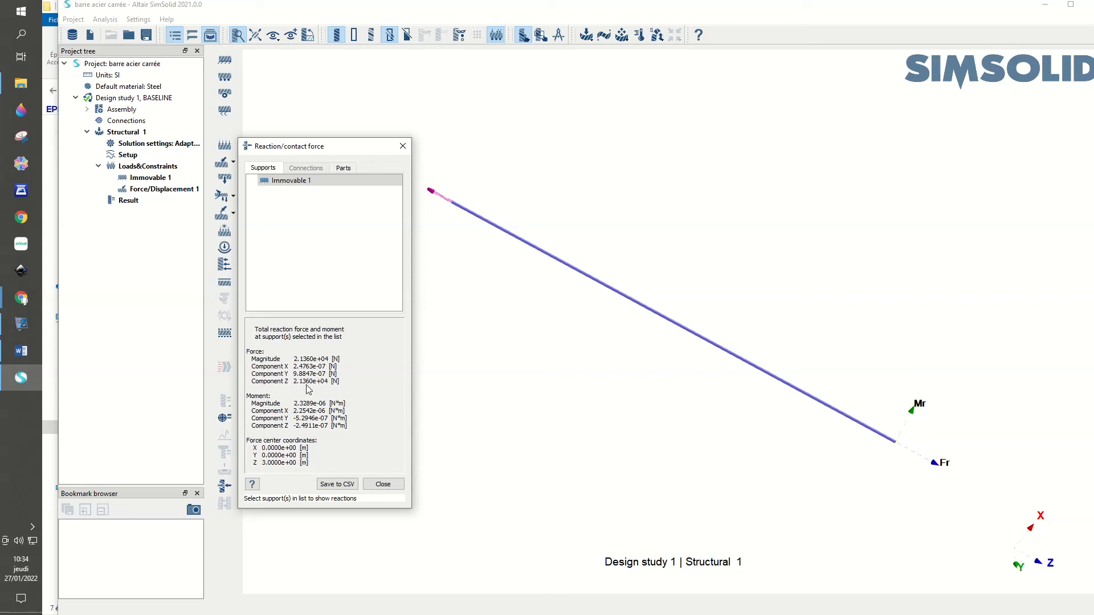
pyautogui.click(383, 485)
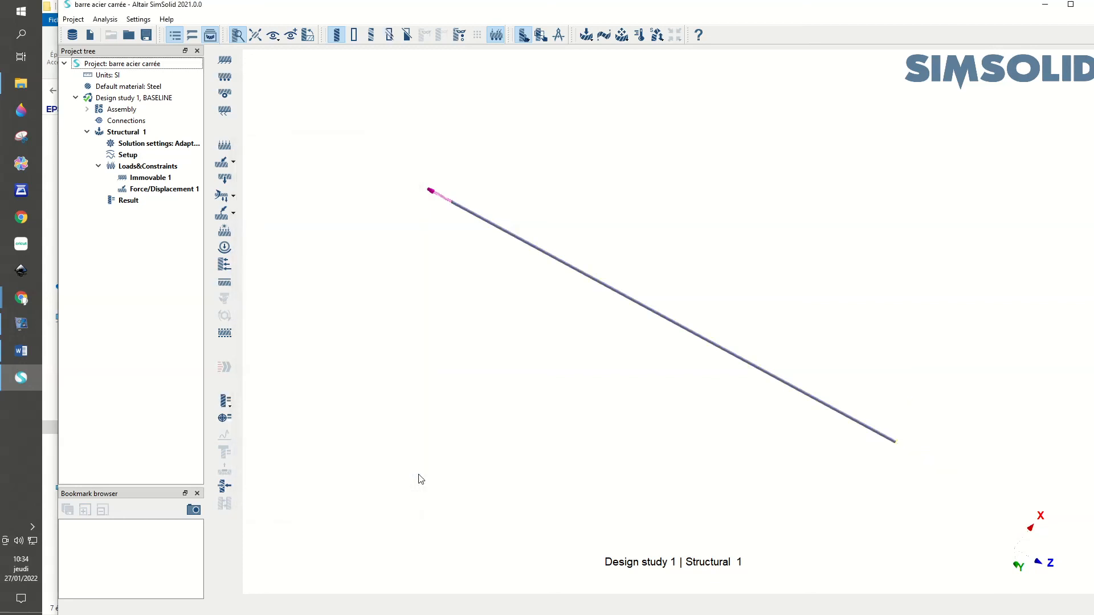